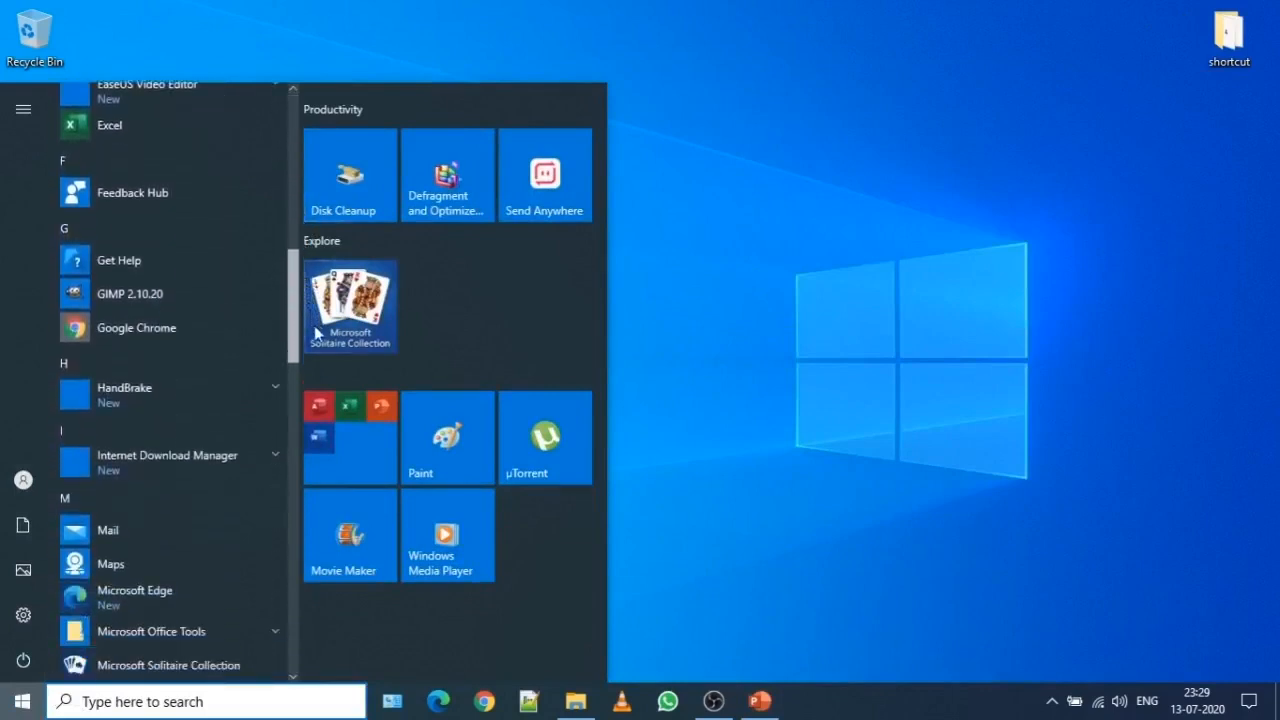
# - Start GIMP 2.10.20 and create a blank 1920 × 1080 px image
pyautogui.click(141, 293)
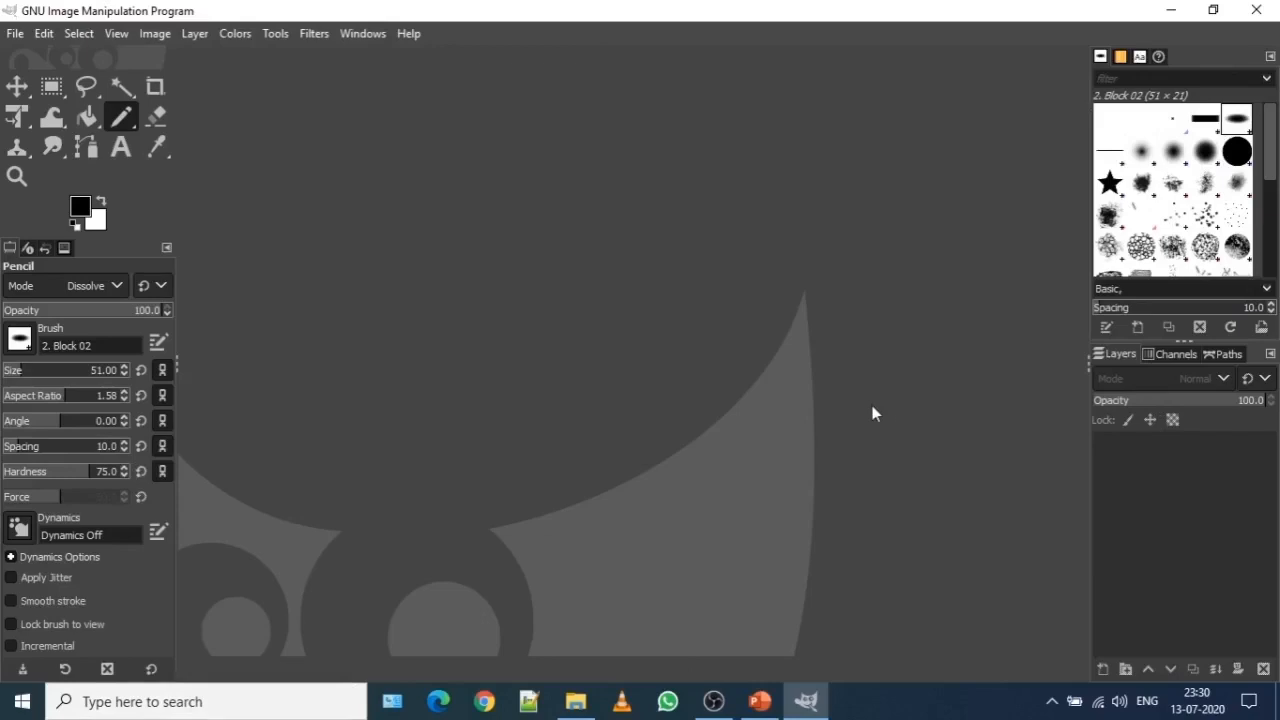
pyautogui.click(16, 34)
pyautogui.click(23, 54)
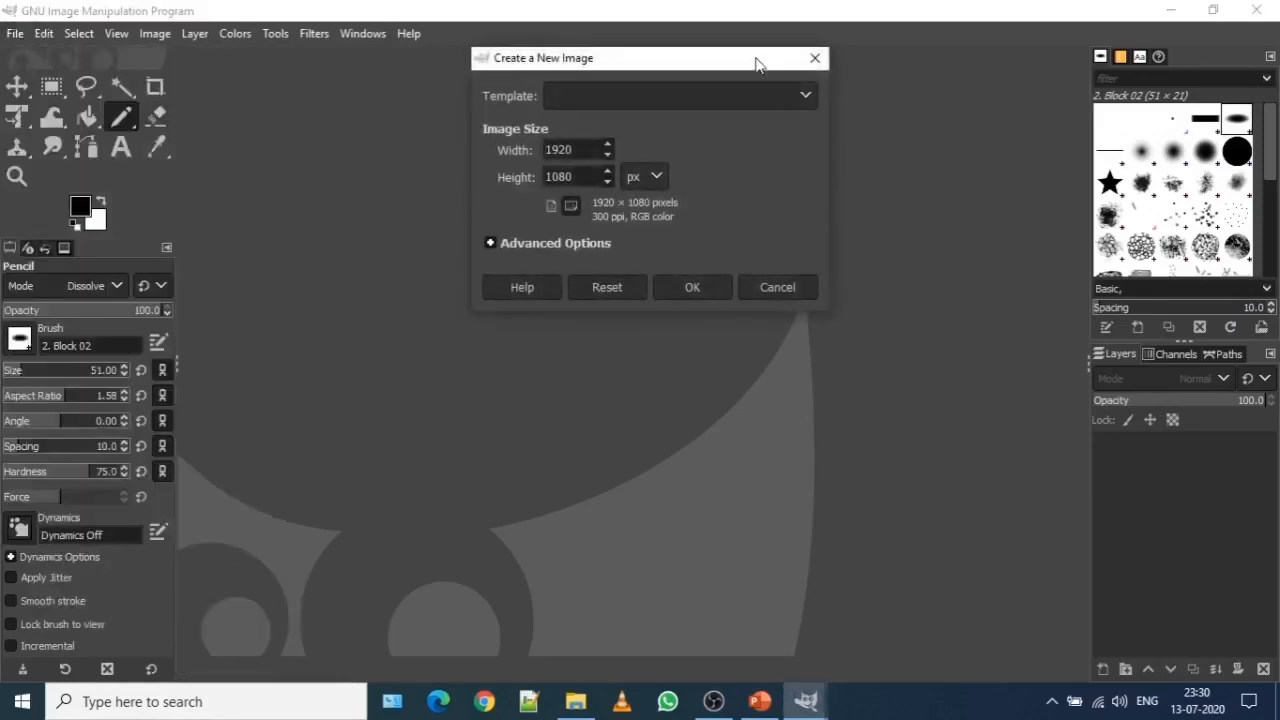
pyautogui.moveTo(757, 57); pyautogui.dragTo(751, 128)
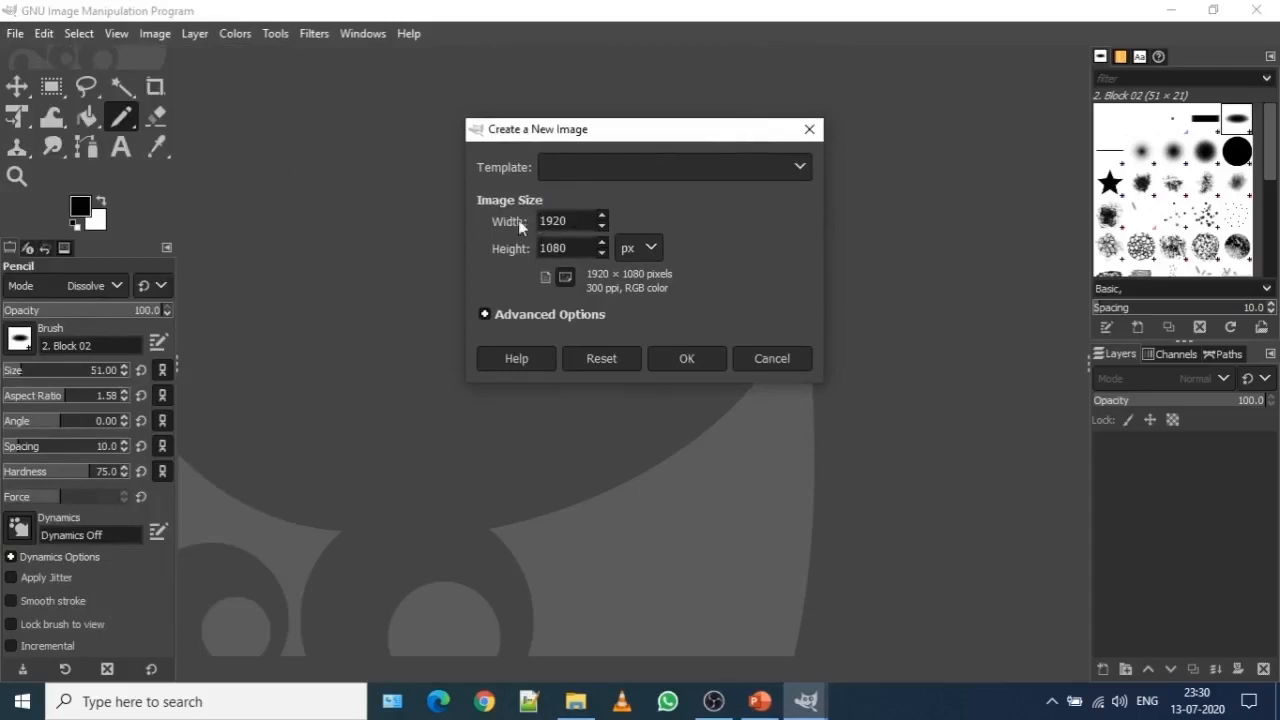
pyautogui.click(687, 360)
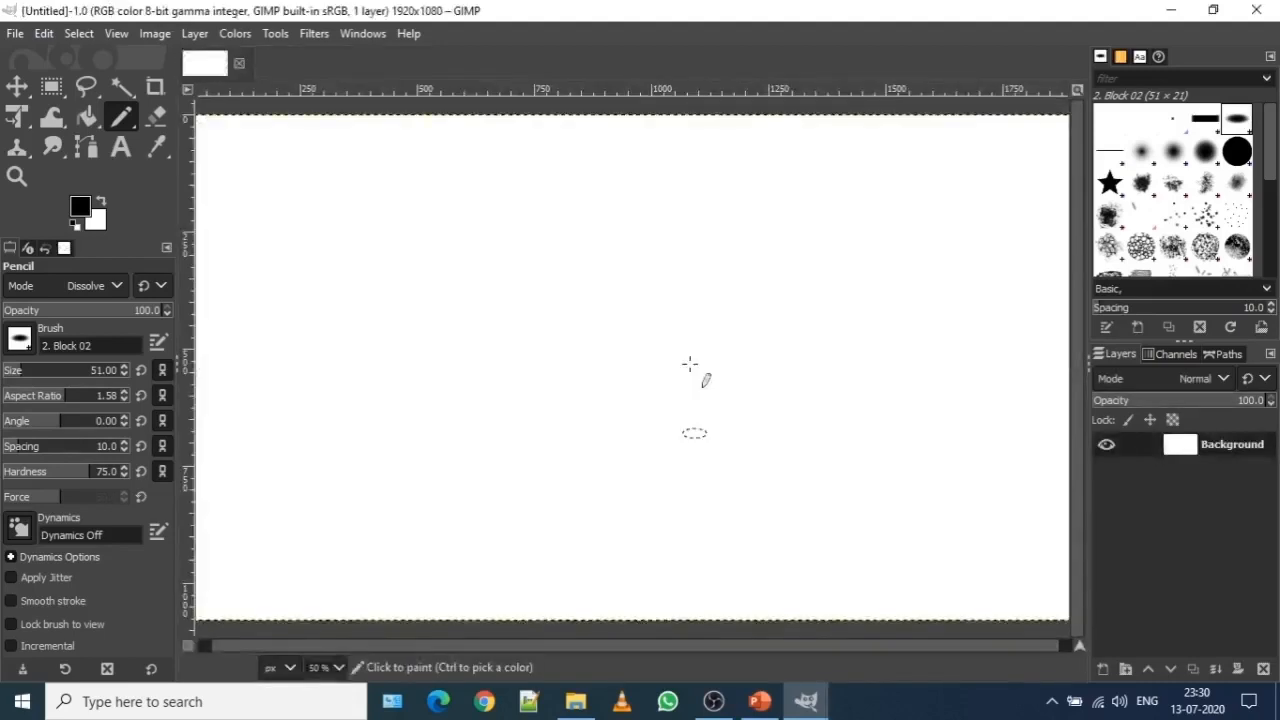
pyautogui.moveTo(1009, 646); pyautogui.dragTo(1023, 648)
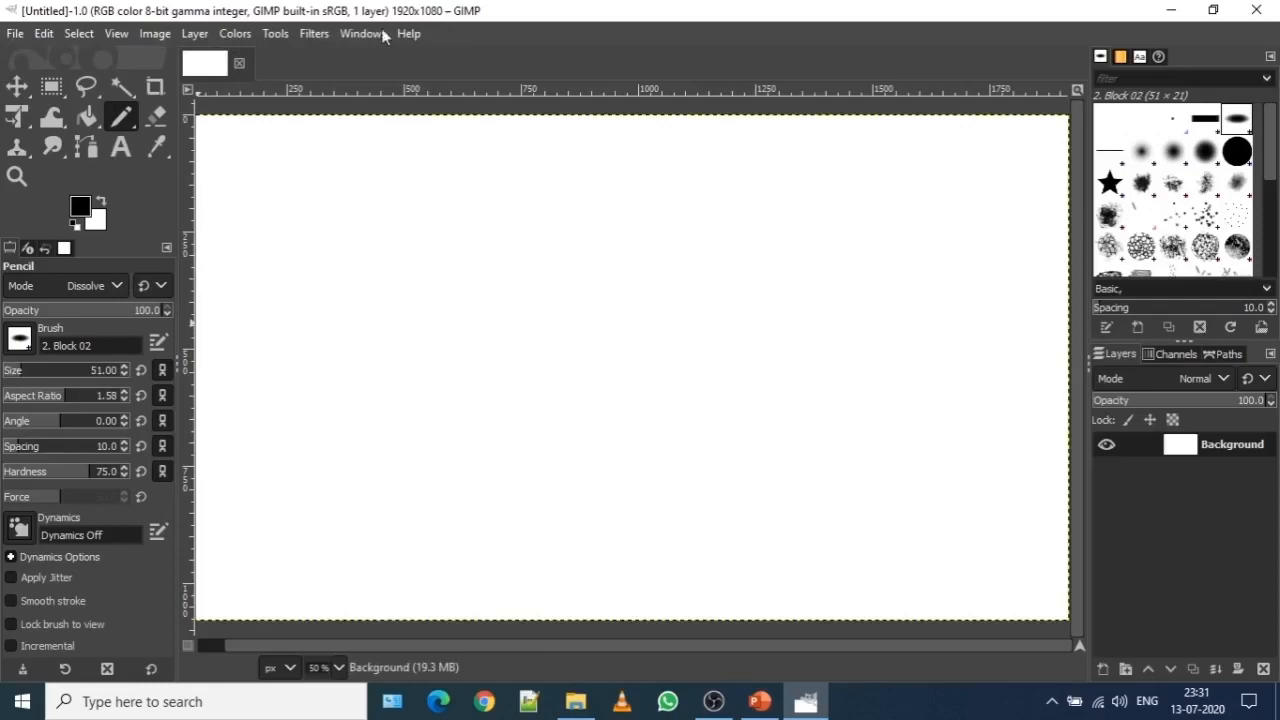
pyautogui.click(276, 34)
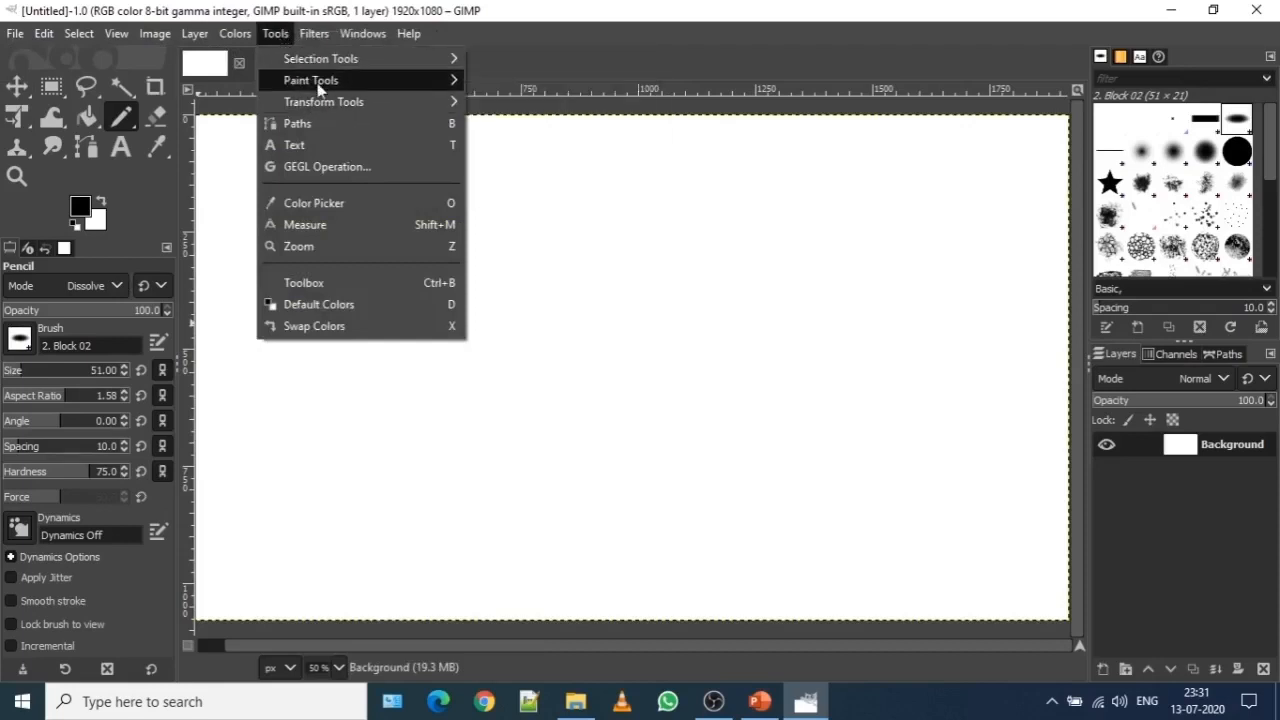
pyautogui.moveTo(326, 63)
pyautogui.click(370, 10)
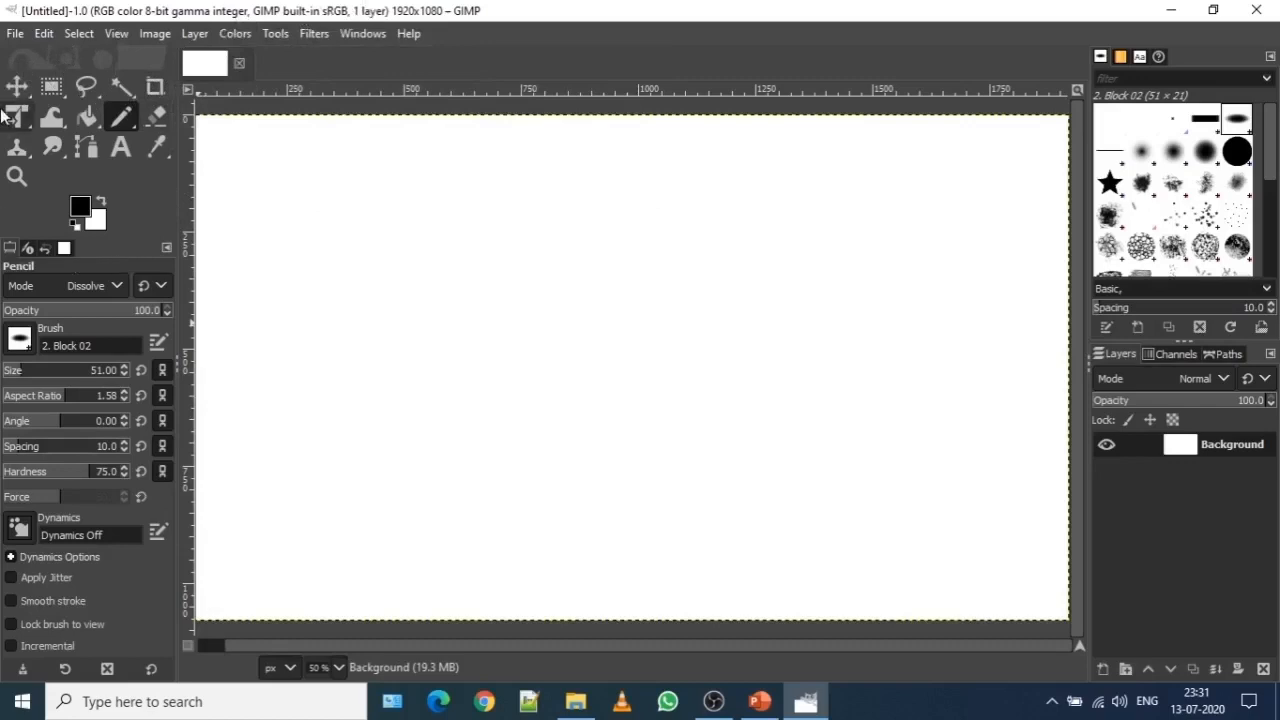
pyautogui.click(276, 36)
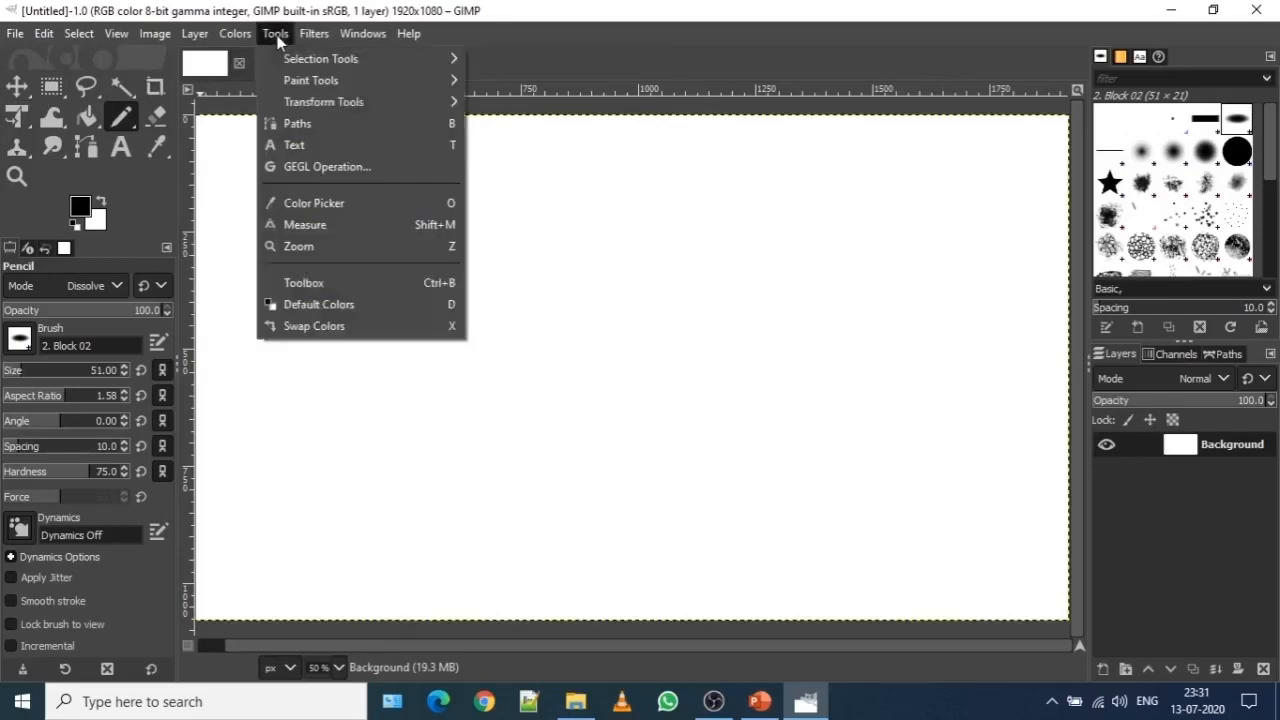
pyautogui.moveTo(288, 63)
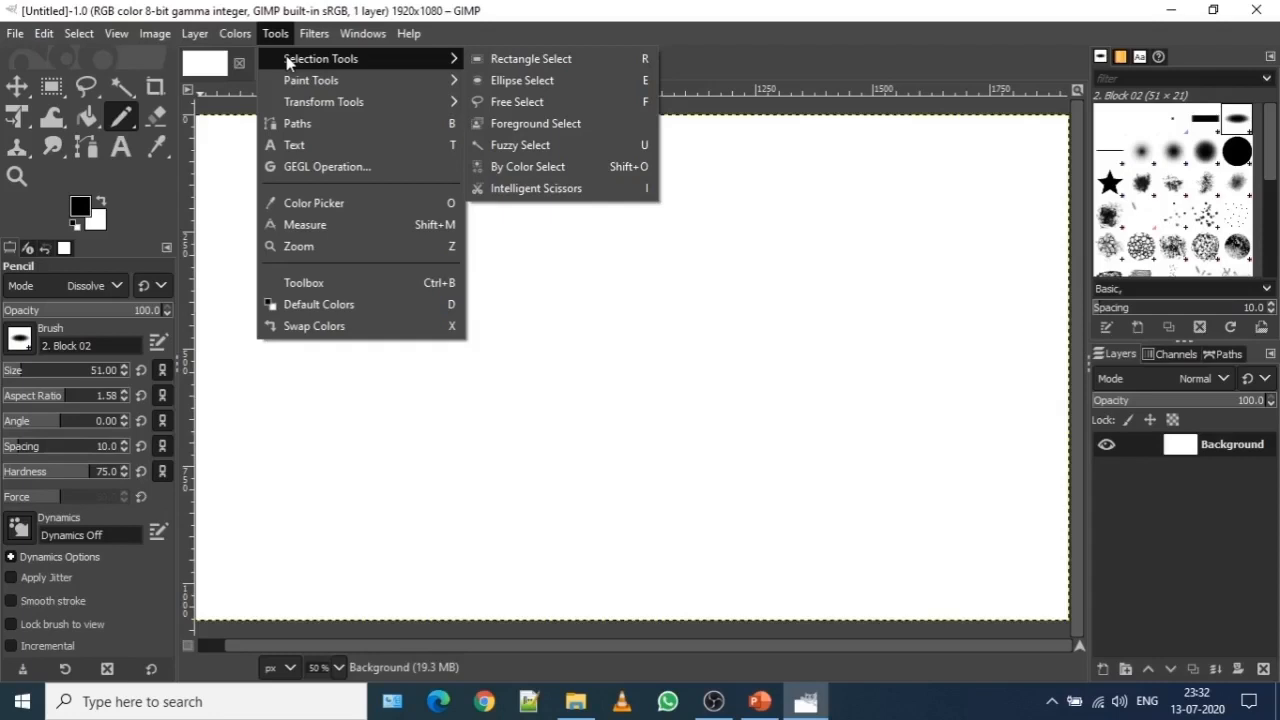
pyautogui.moveTo(409, 34)
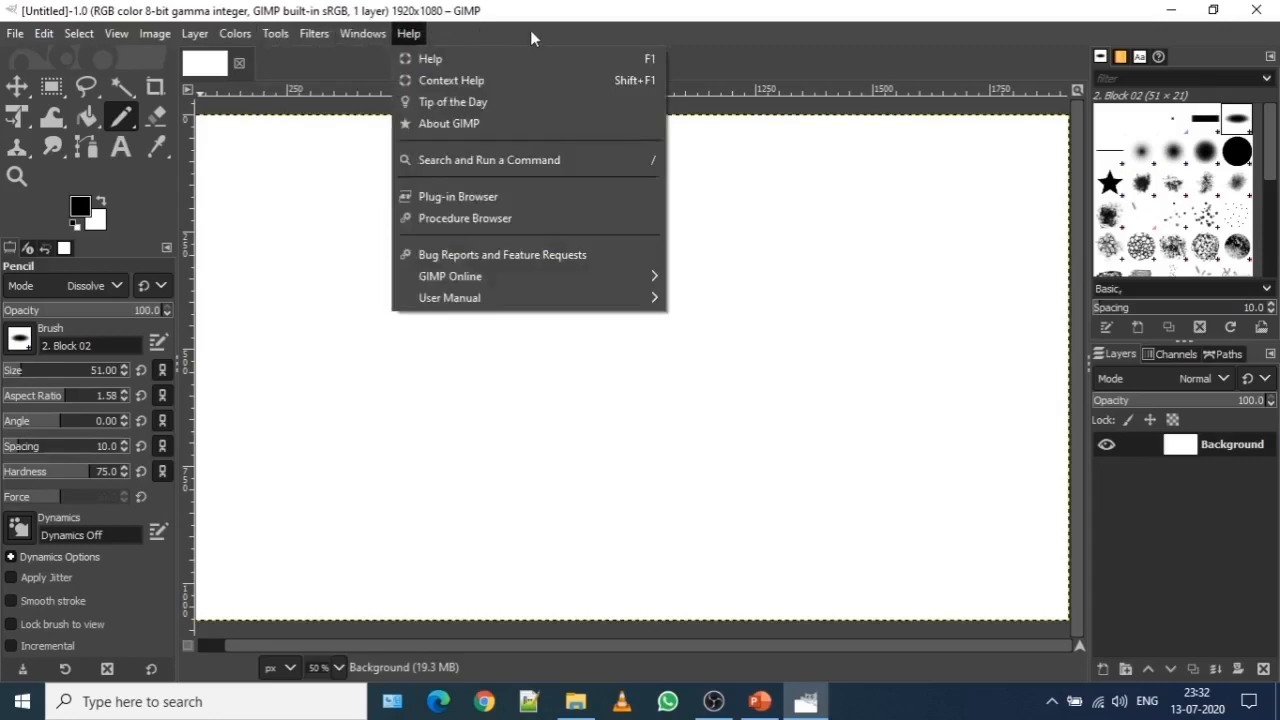
pyautogui.click(531, 31)
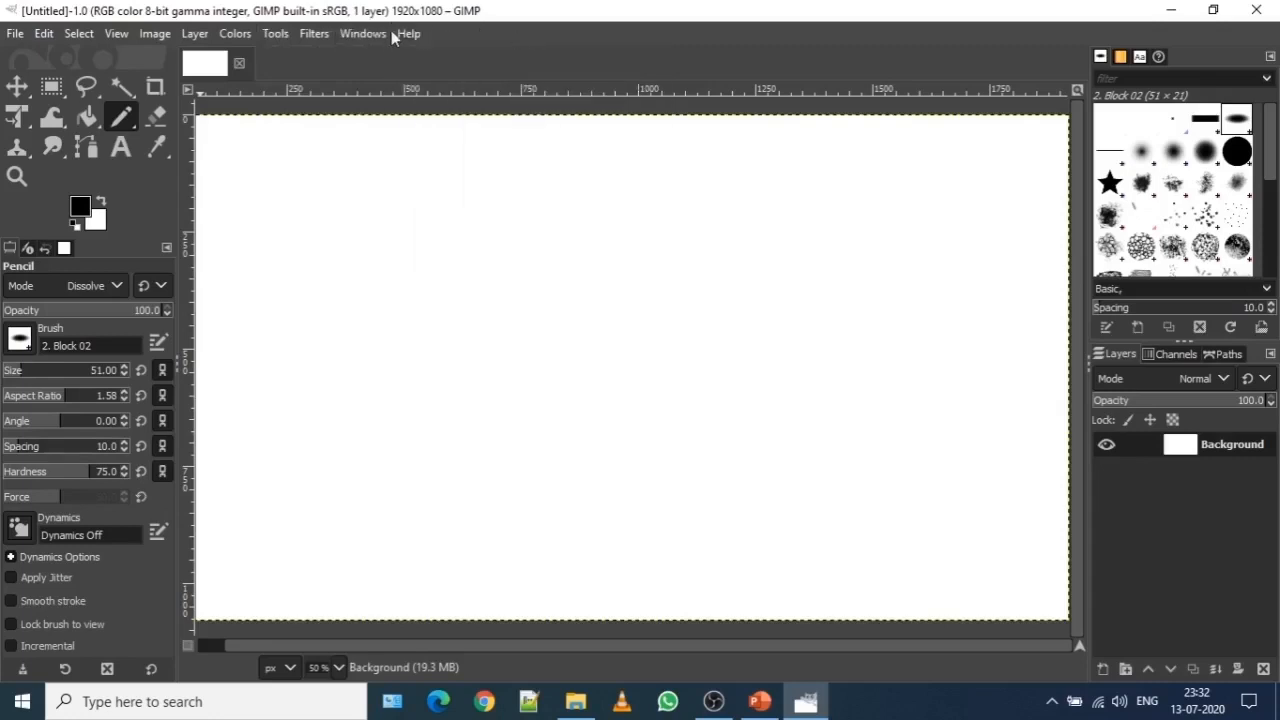
pyautogui.click(14, 36)
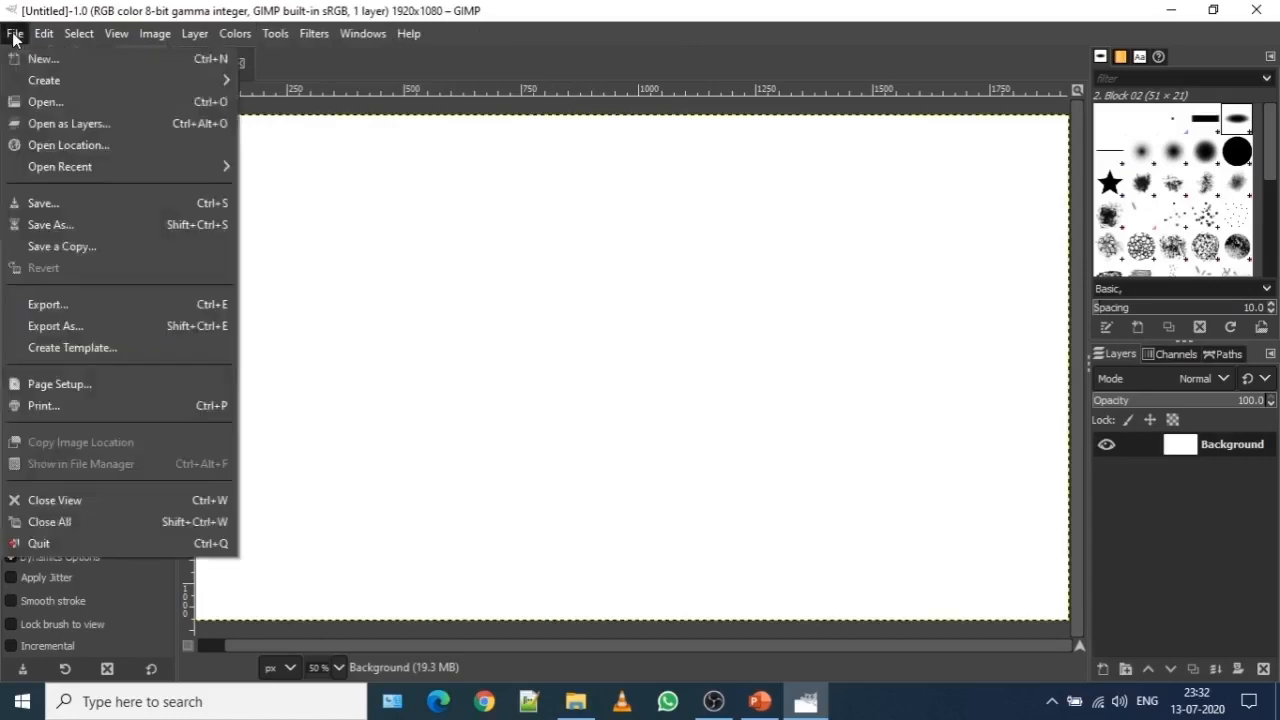
pyautogui.click(50, 106)
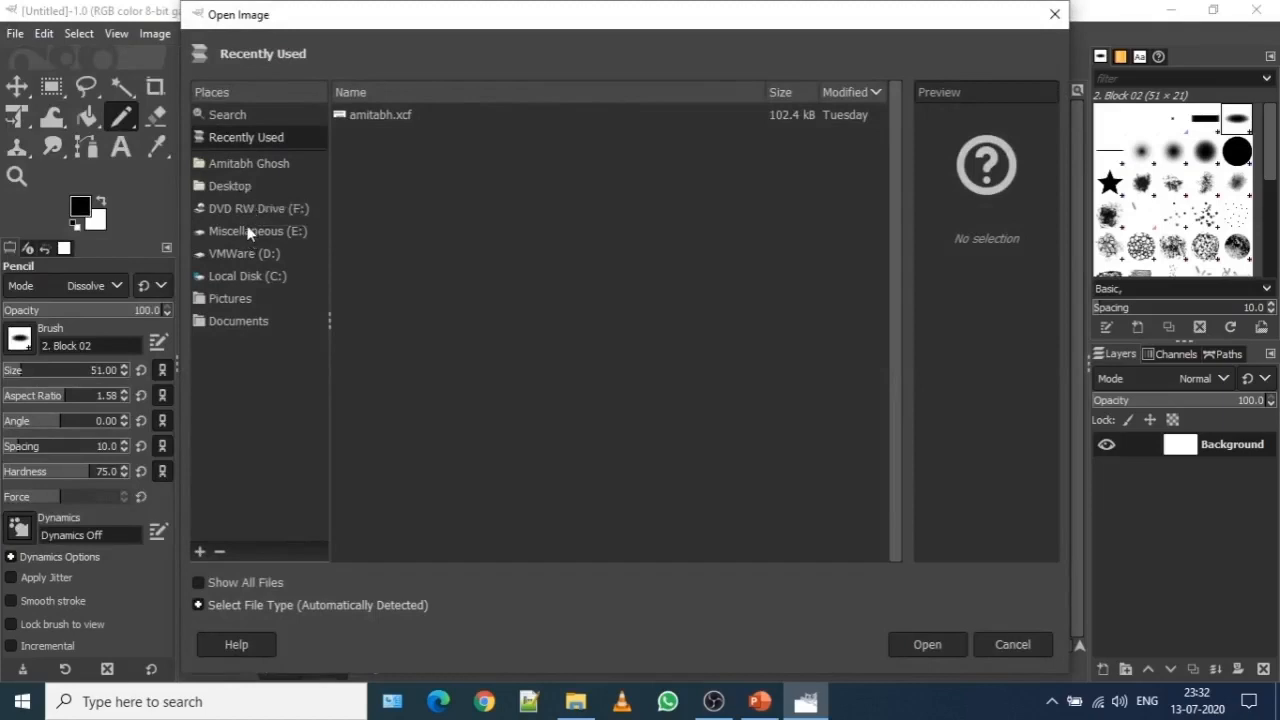
pyautogui.click(1012, 645)
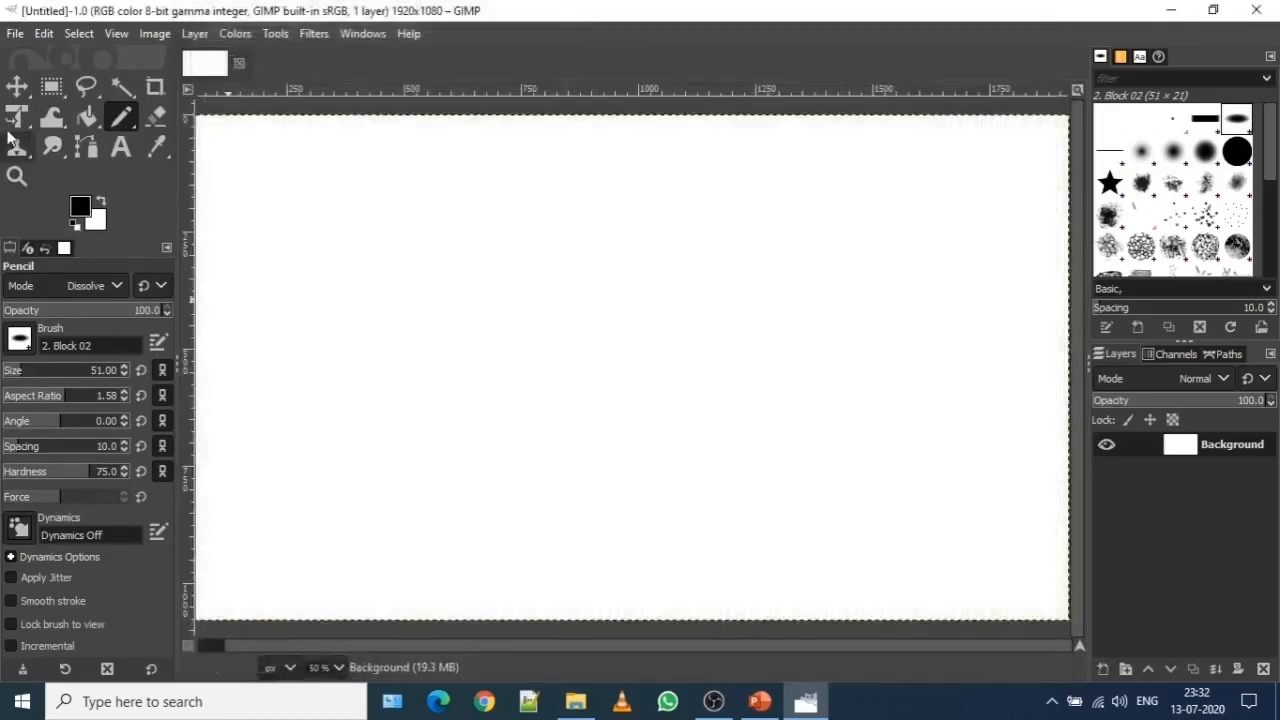
# - Open Tux.png from the Documents folder and close the blank untitled image
pyautogui.click(18, 34)
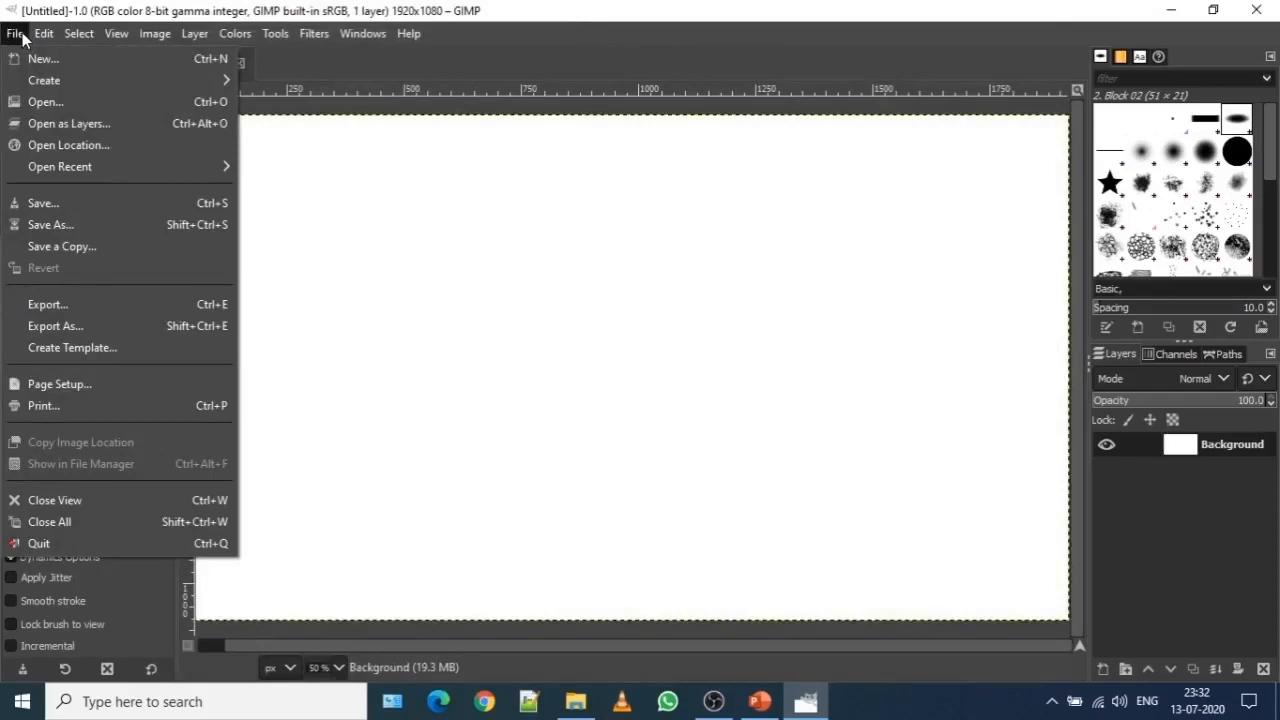
pyautogui.click(50, 104)
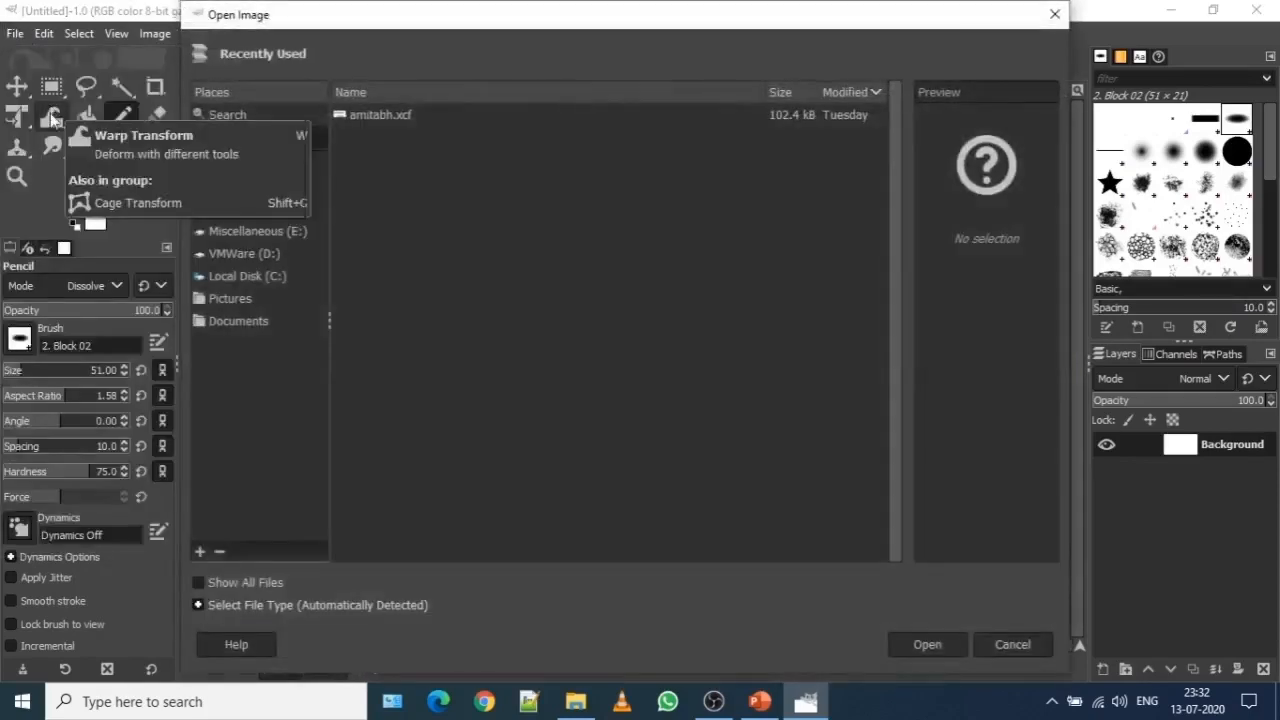
pyautogui.click(257, 318)
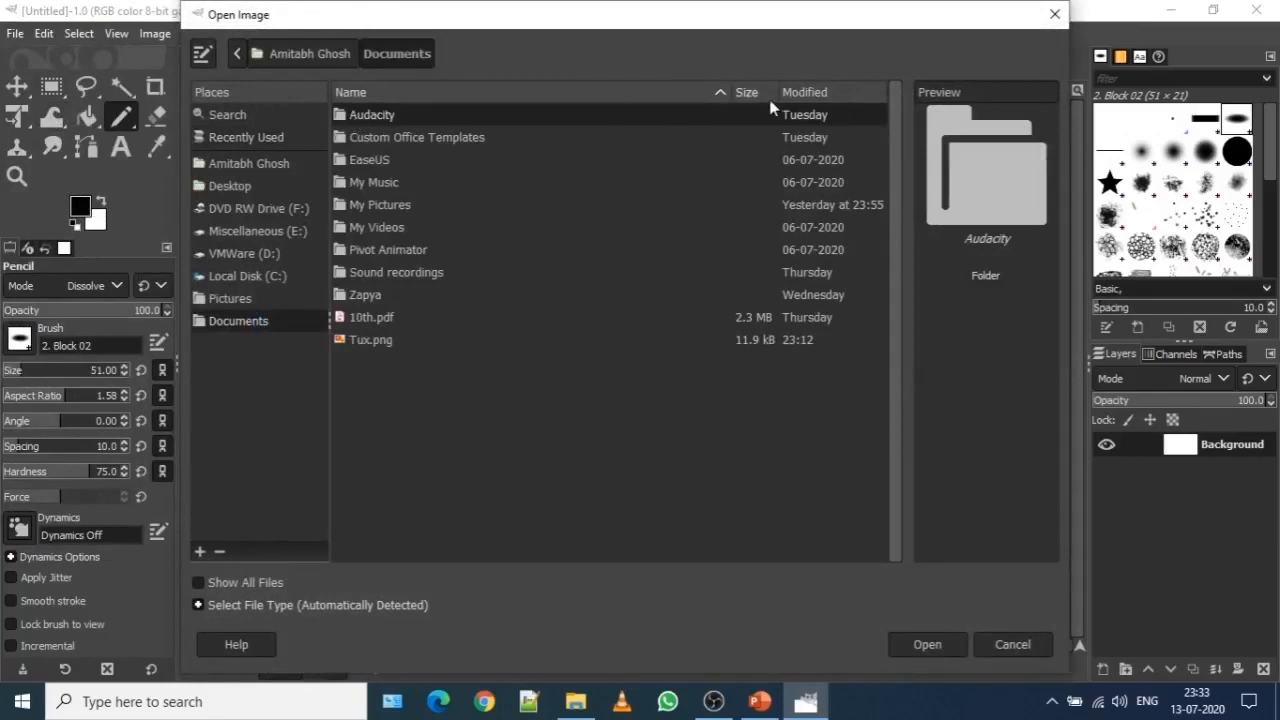
pyautogui.click(369, 343)
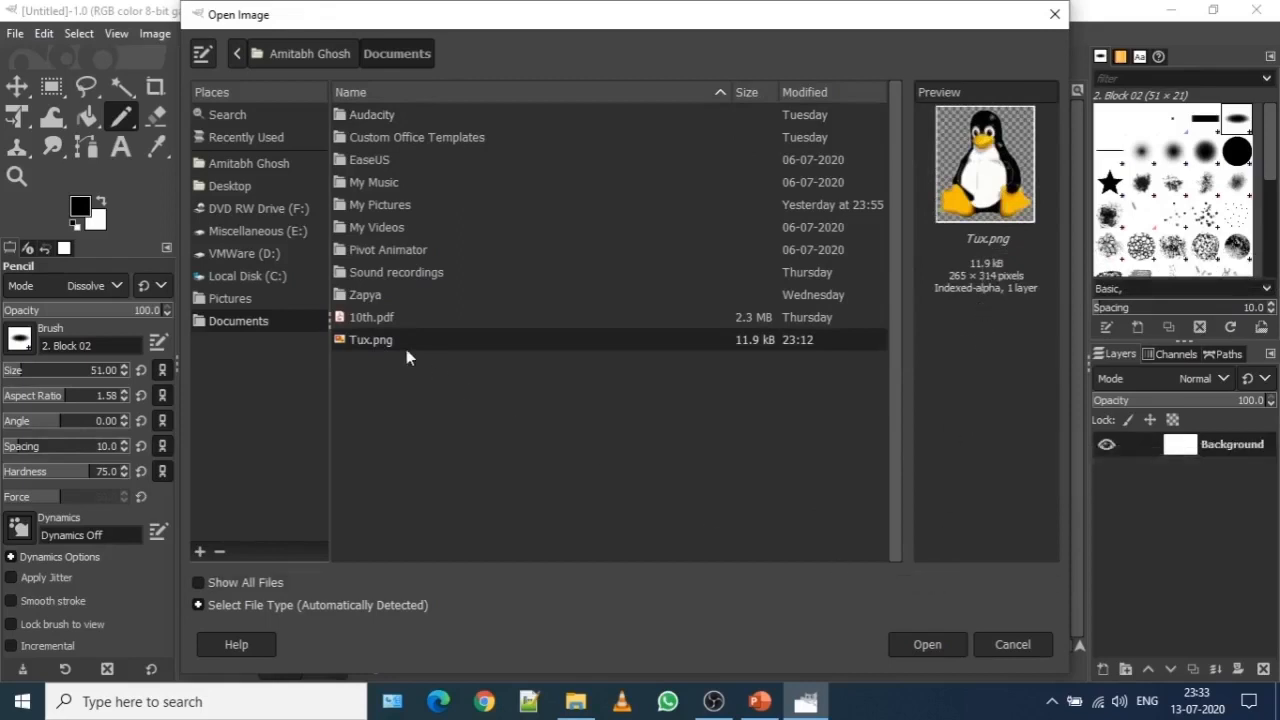
pyautogui.click(929, 645)
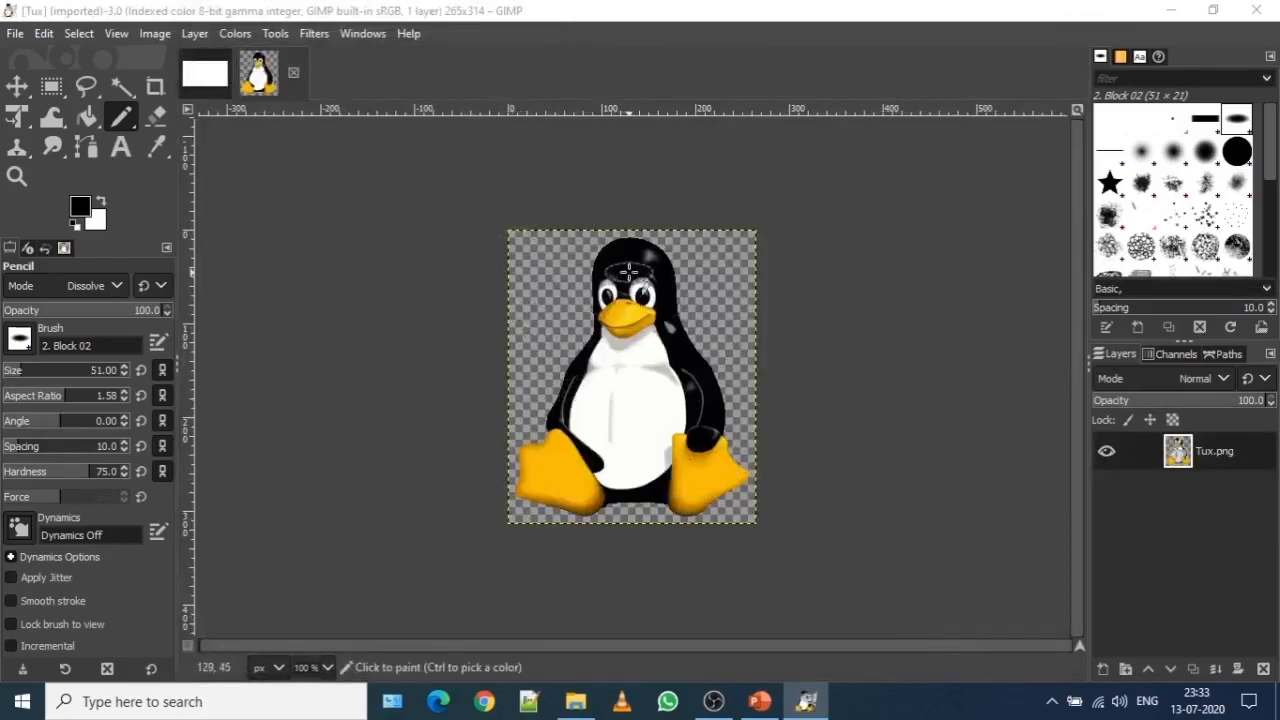
pyautogui.click(208, 76)
pyautogui.click(239, 72)
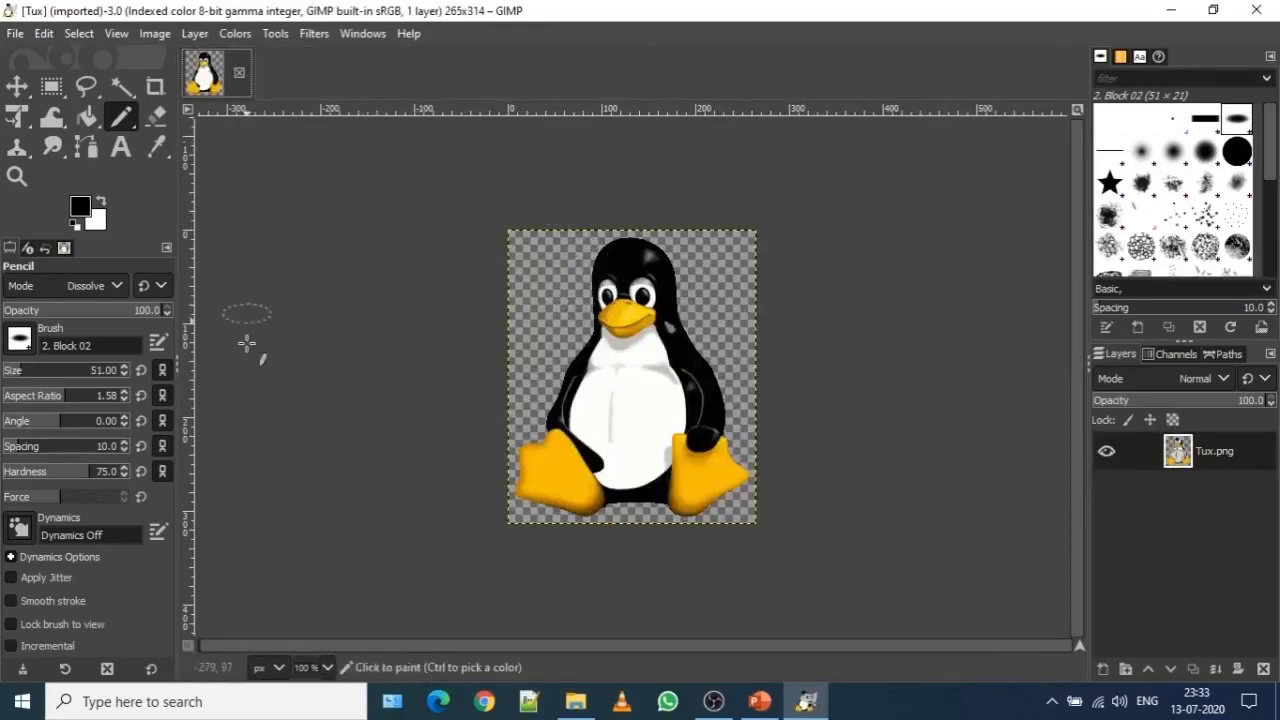
# - Make a rectangular selection about 179 × 80 px across the penguin's torso with Rectangle Select
pyautogui.rightClick(51, 86)
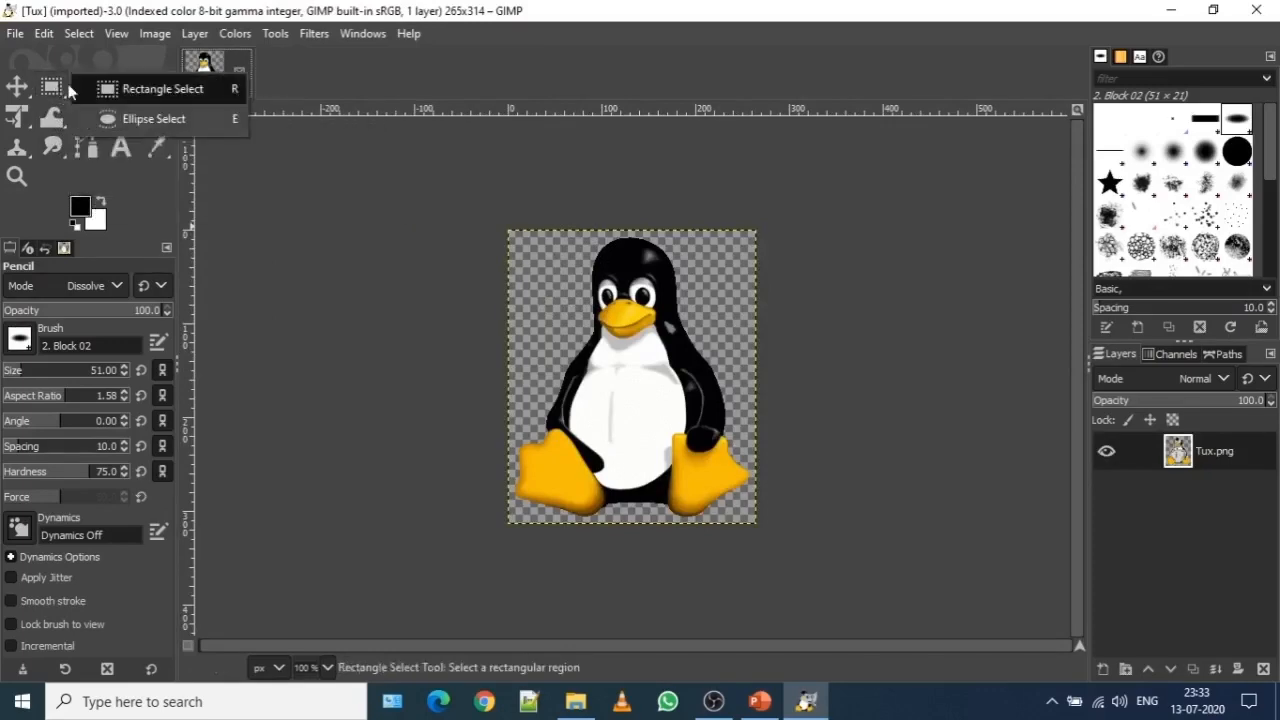
pyautogui.click(125, 90)
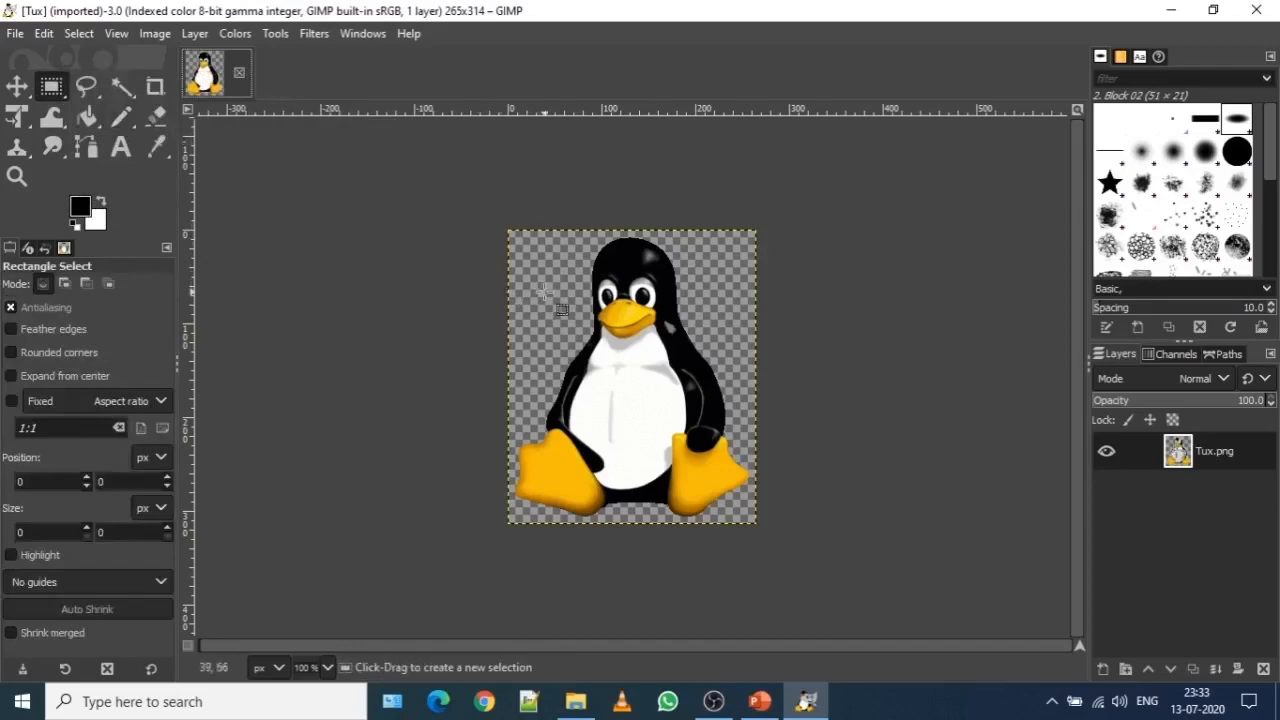
pyautogui.moveTo(555, 362); pyautogui.dragTo(721, 437)
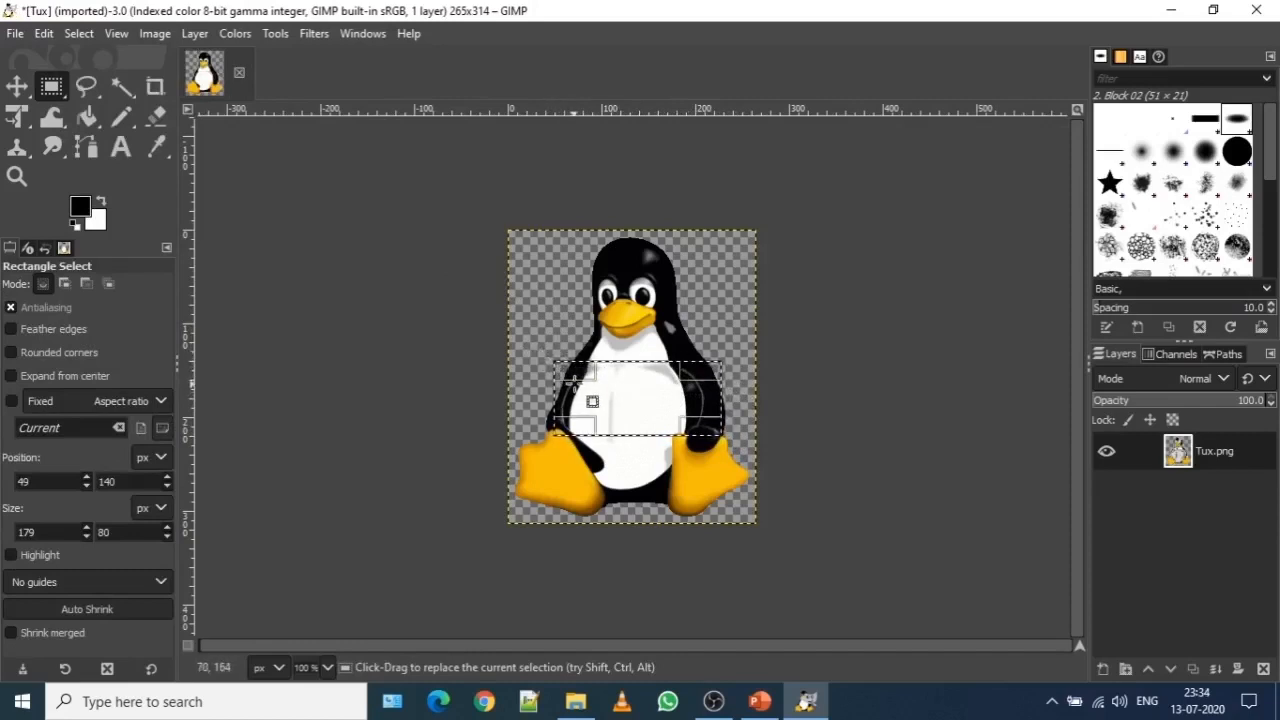
# - Replace the selection with a new rectangular one about 200 × 135 px around the penguin's torso, starting at about 35, 101
pyautogui.click(274, 34)
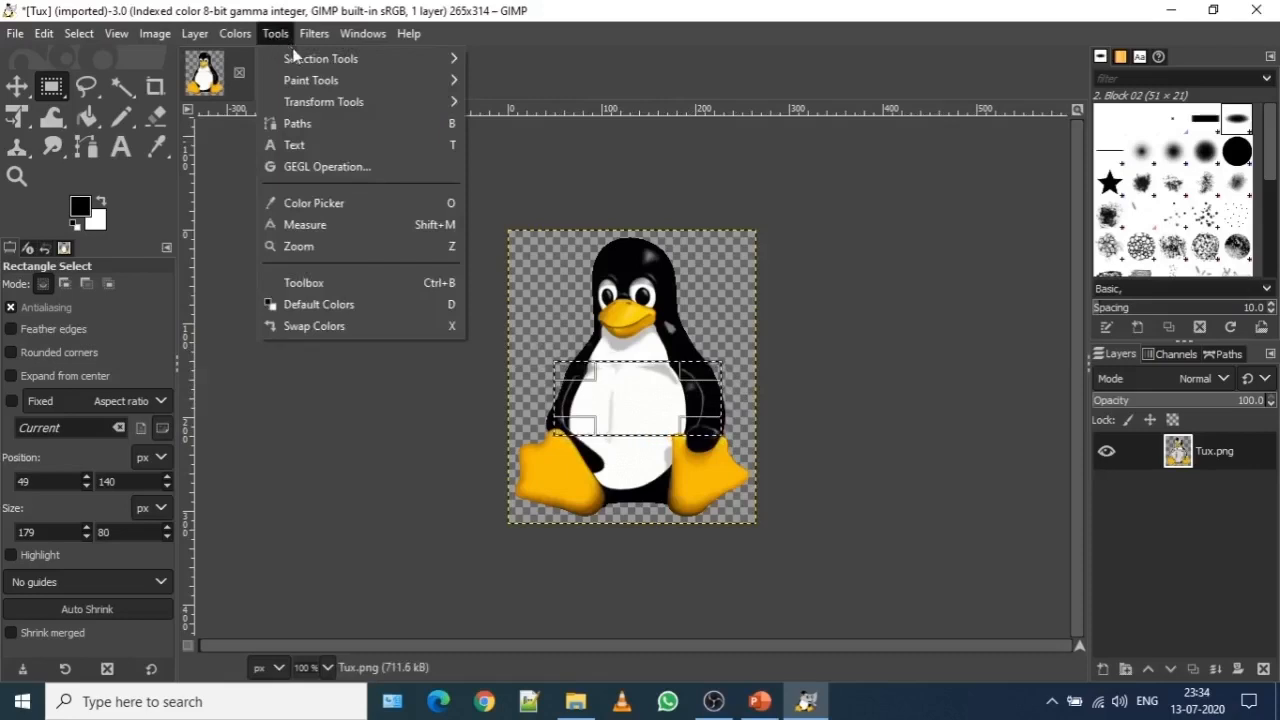
pyautogui.moveTo(298, 57)
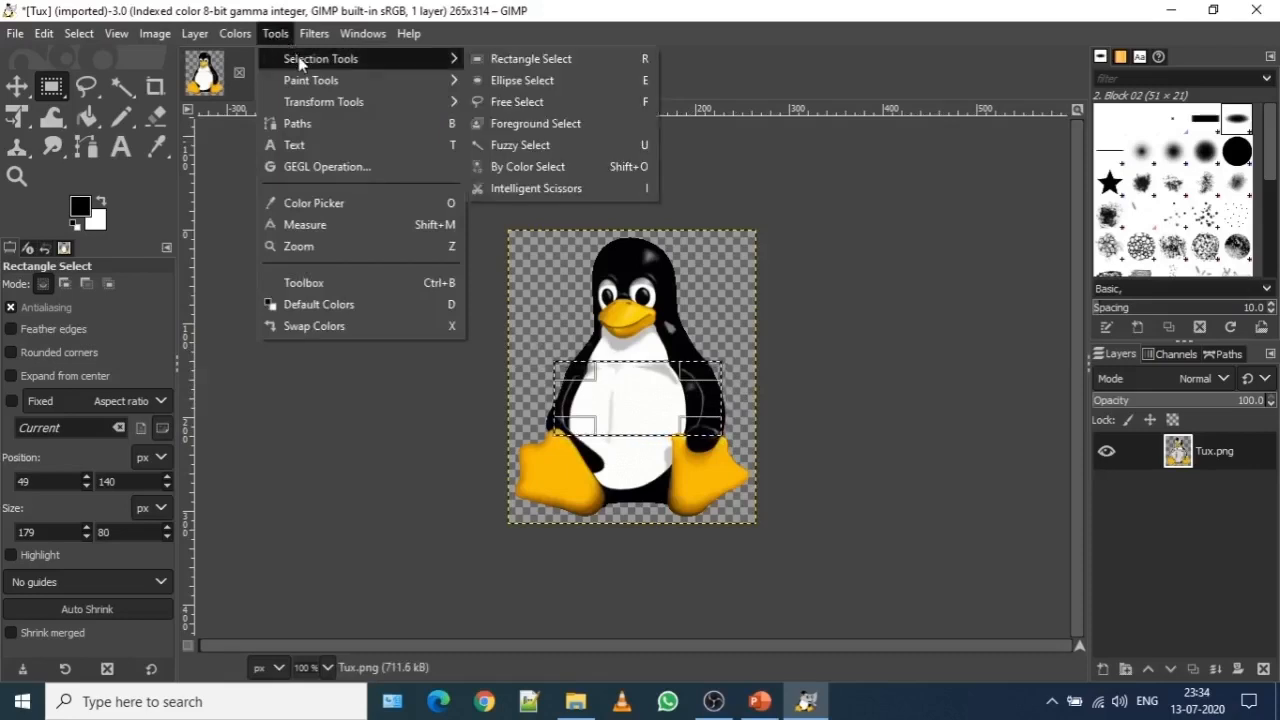
pyautogui.click(511, 60)
pyautogui.click(542, 324)
pyautogui.moveTo(542, 324); pyautogui.dragTo(729, 451)
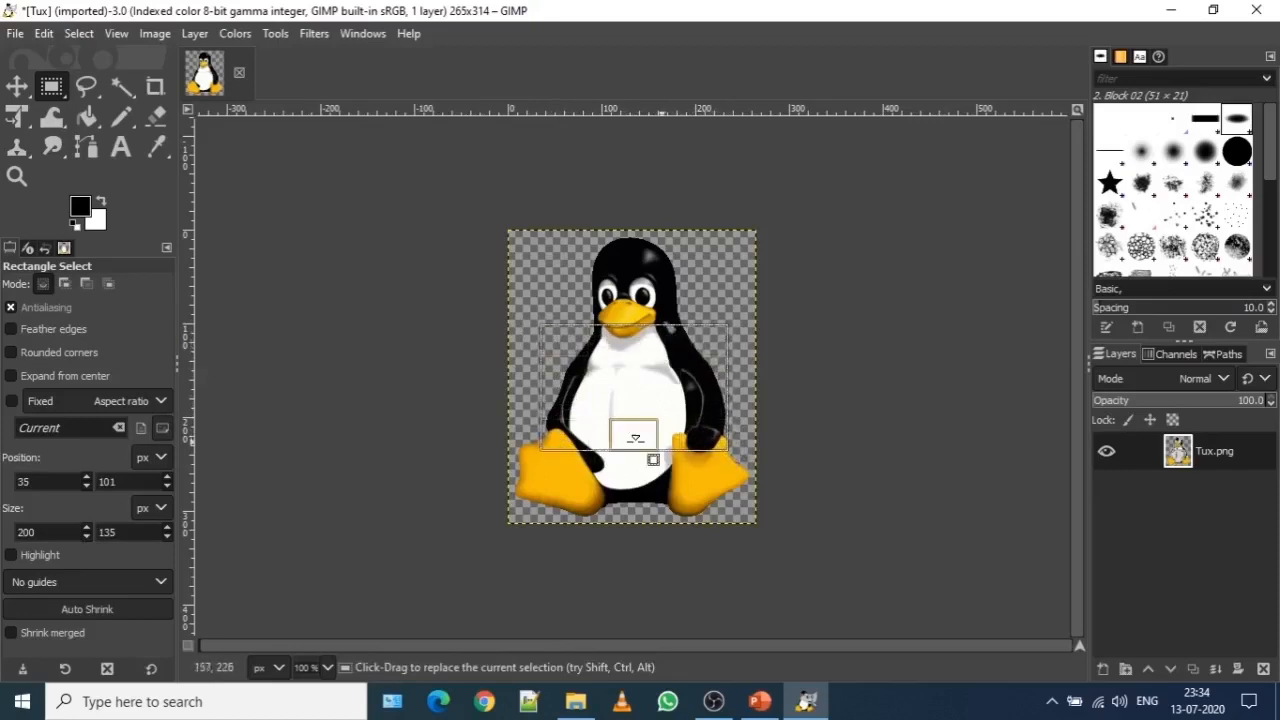
# - Enlarge the rectangular selection to about 207 × 149 px and move it over the penguin's head, at about 29, 2
pyautogui.moveTo(576, 355)
pyautogui.mouseDown()
pyautogui.moveTo(558, 350)
pyautogui.moveTo(512, 275)
pyautogui.moveTo(385, 277)
pyautogui.moveTo(296, 353)
pyautogui.moveTo(350, 198)
pyautogui.moveTo(563, 302)
pyautogui.moveTo(478, 322)
pyautogui.moveTo(317, 309)
pyautogui.moveTo(565, 370)
pyautogui.moveTo(565, 341)
pyautogui.mouseUp()
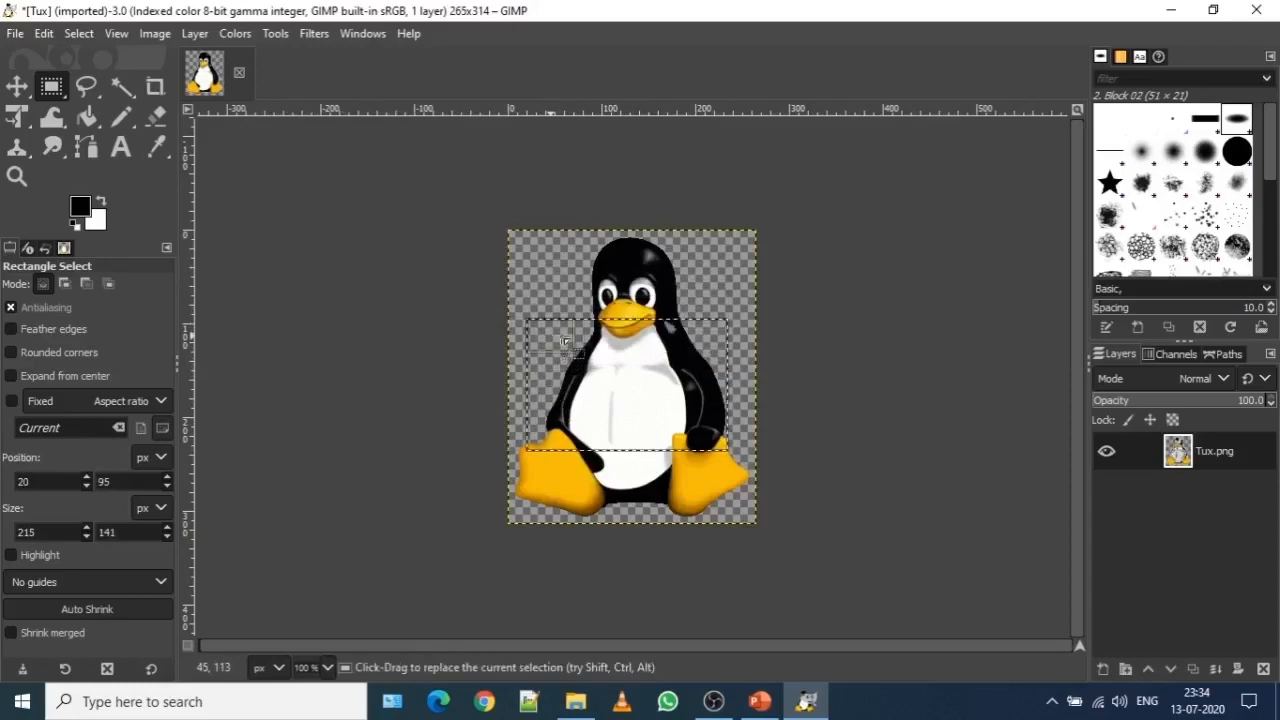
pyautogui.moveTo(647, 352)
pyautogui.mouseDown()
pyautogui.moveTo(660, 443)
pyautogui.moveTo(663, 345)
pyautogui.mouseUp()
pyautogui.moveTo(728, 399); pyautogui.dragTo(718, 428)
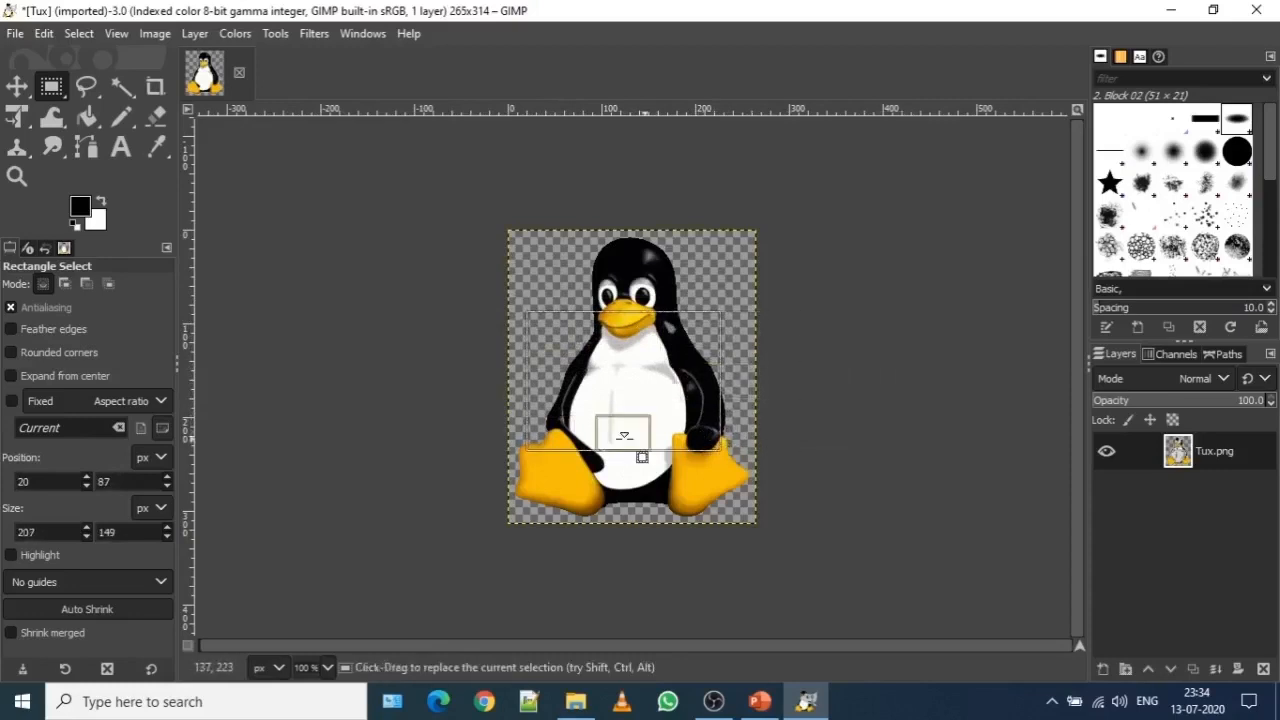
pyautogui.moveTo(620, 386)
pyautogui.mouseDown()
pyautogui.moveTo(642, 428)
pyautogui.moveTo(630, 368)
pyautogui.moveTo(634, 423)
pyautogui.moveTo(625, 382)
pyautogui.moveTo(609, 385)
pyautogui.mouseUp()
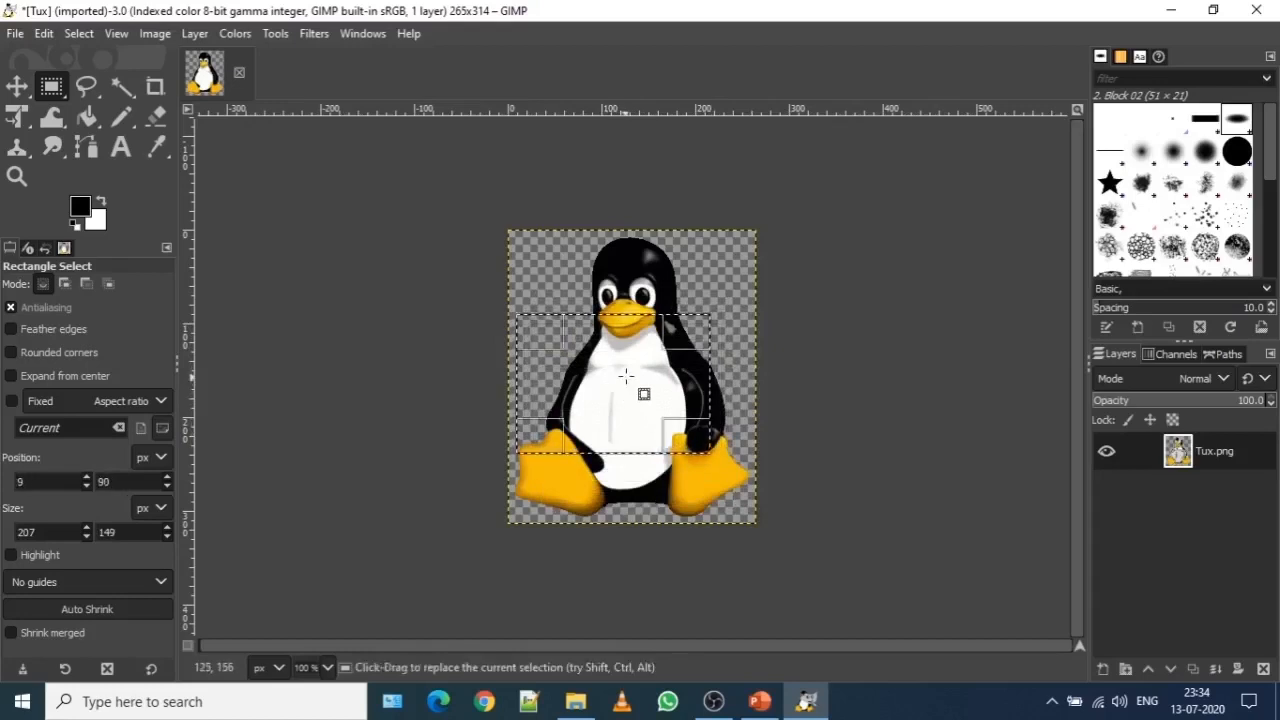
pyautogui.moveTo(623, 381); pyautogui.dragTo(625, 305)
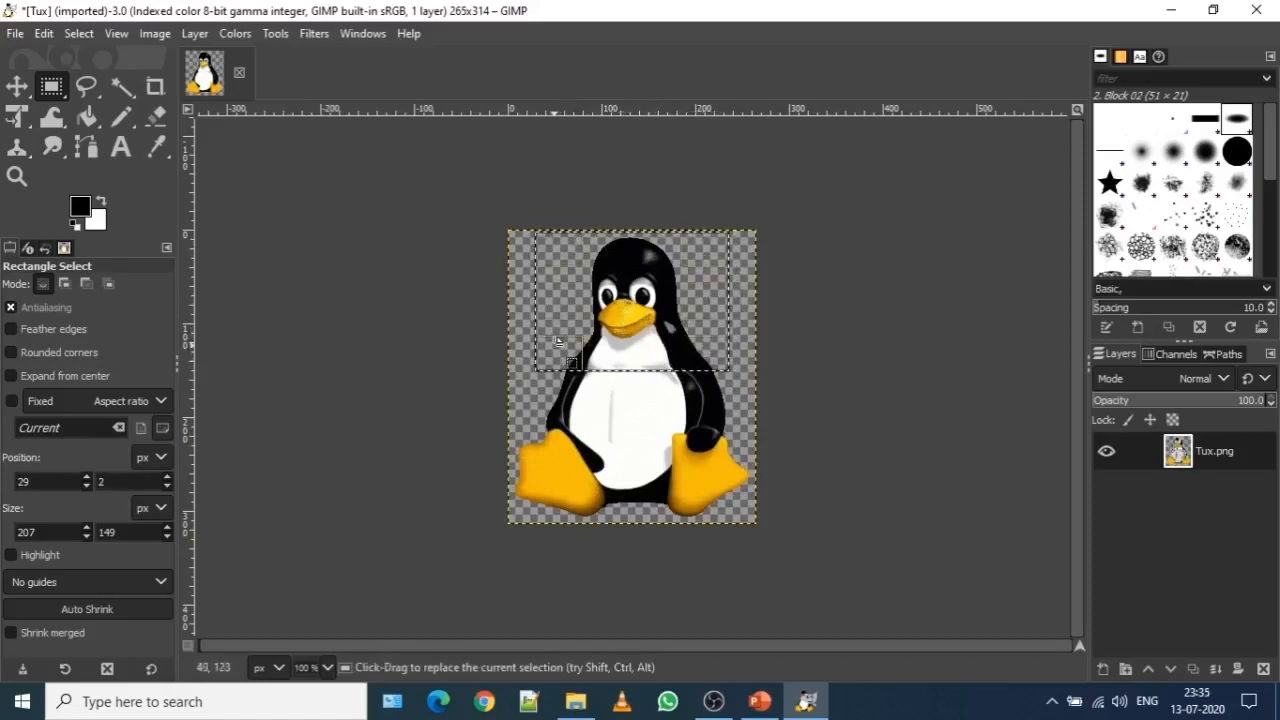
# - Resize the selection to about 246 × 201 px at about 13, 99 so it frames the penguin's body and feet
pyautogui.moveTo(556, 254)
pyautogui.mouseDown()
pyautogui.moveTo(506, 250)
pyautogui.moveTo(515, 235)
pyautogui.moveTo(532, 262)
pyautogui.moveTo(549, 261)
pyautogui.mouseUp()
pyautogui.moveTo(705, 370); pyautogui.dragTo(726, 500)
pyautogui.moveTo(631, 252); pyautogui.dragTo(641, 340)
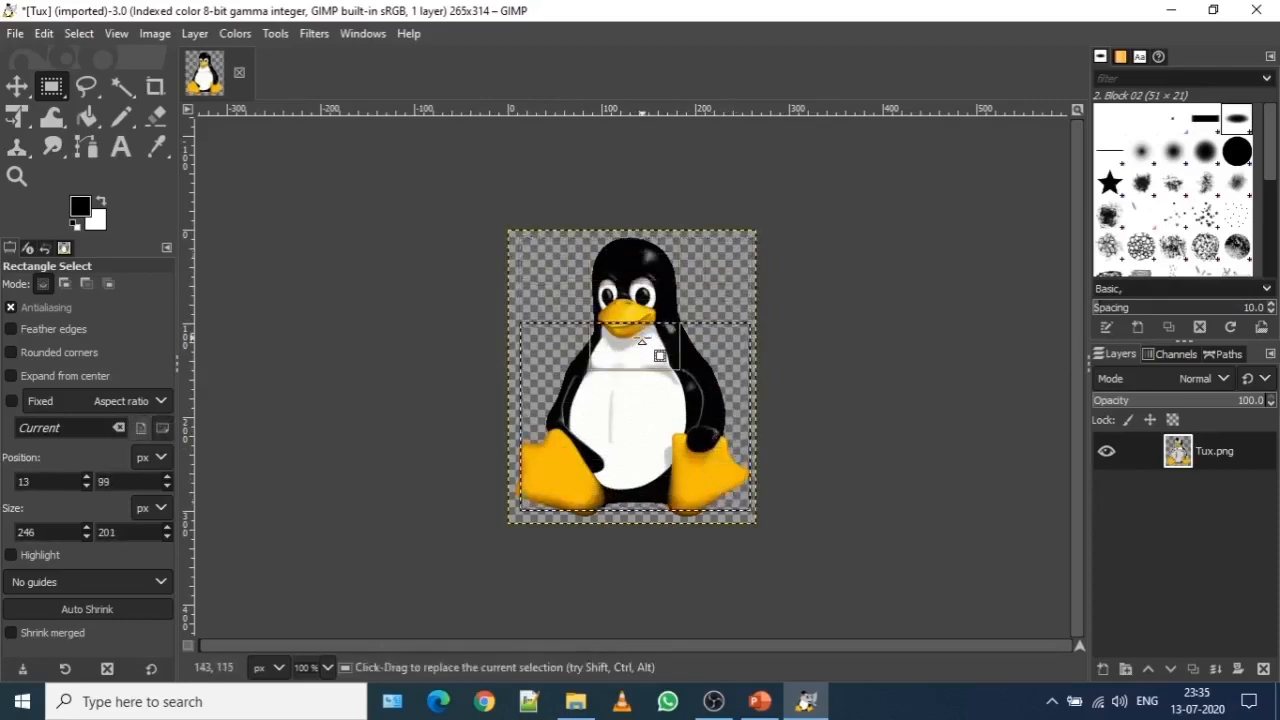
# - Replace the rectangular selection with an elliptical one about 177 × 141 px around the penguin's belly, at about 44, 133, using Ellipse Select
pyautogui.click(49, 93)
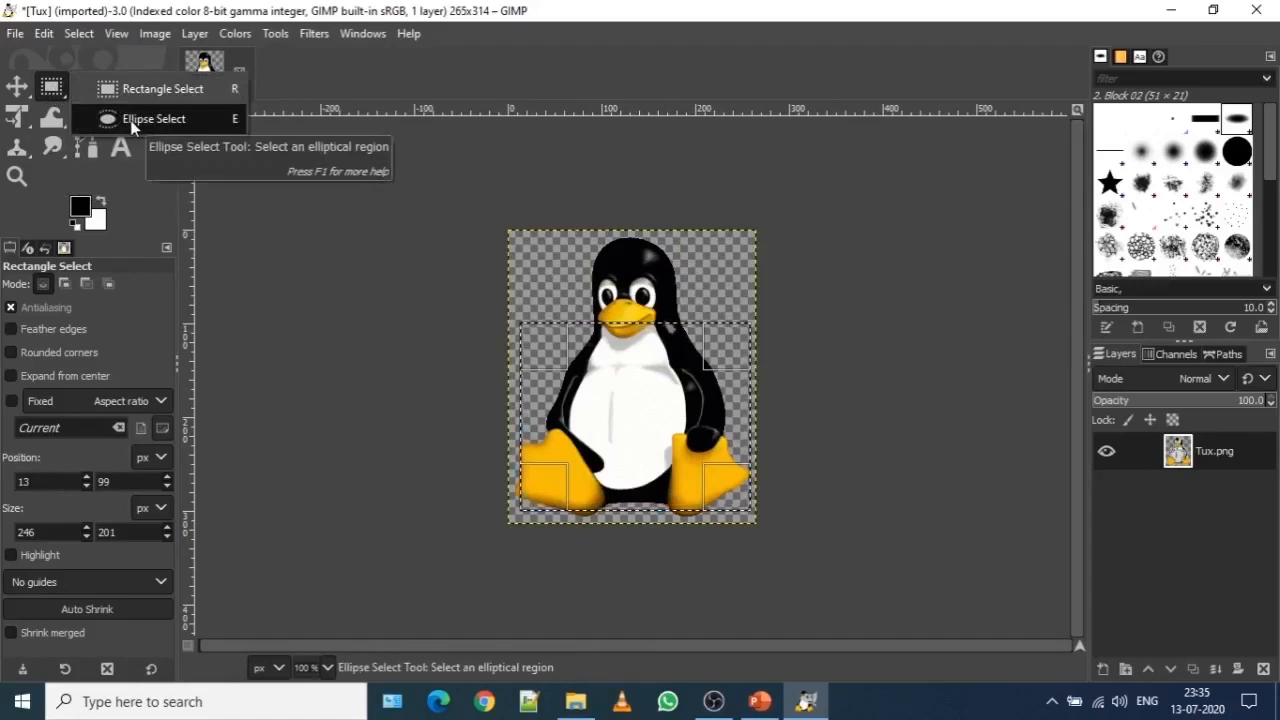
pyautogui.click(339, 70)
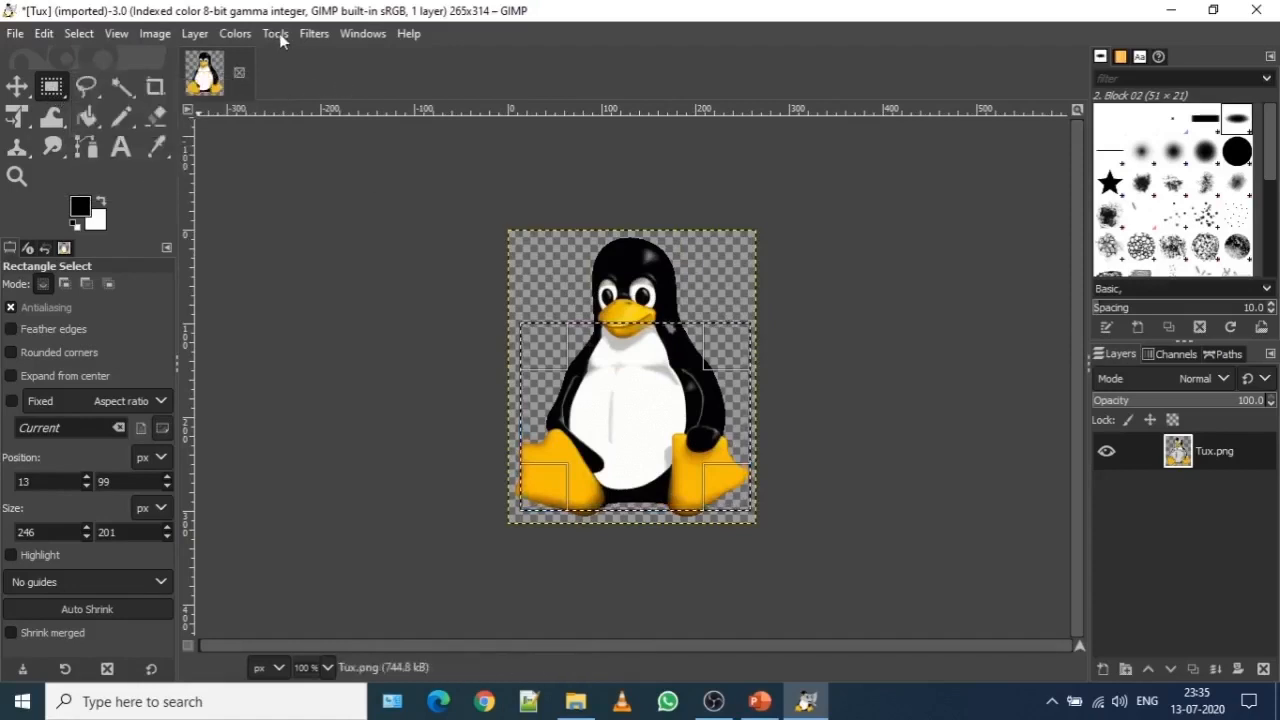
pyautogui.click(276, 33)
pyautogui.moveTo(293, 63)
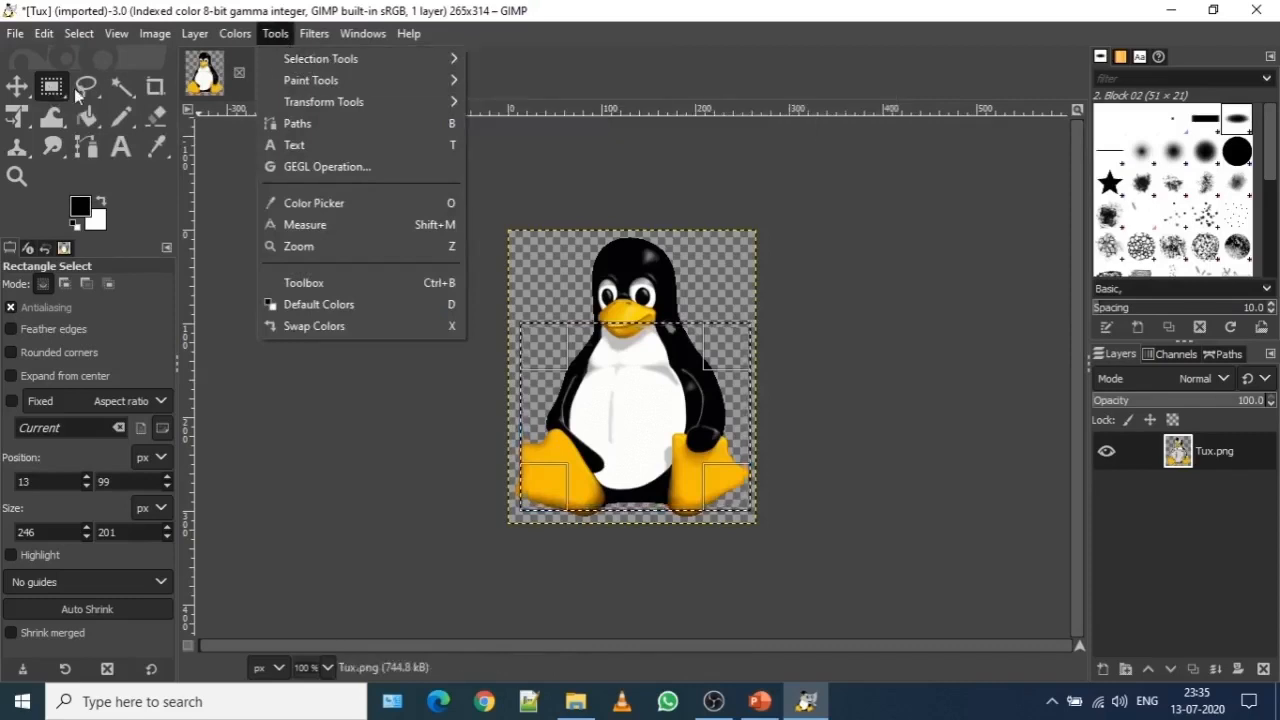
pyautogui.moveTo(440, 58)
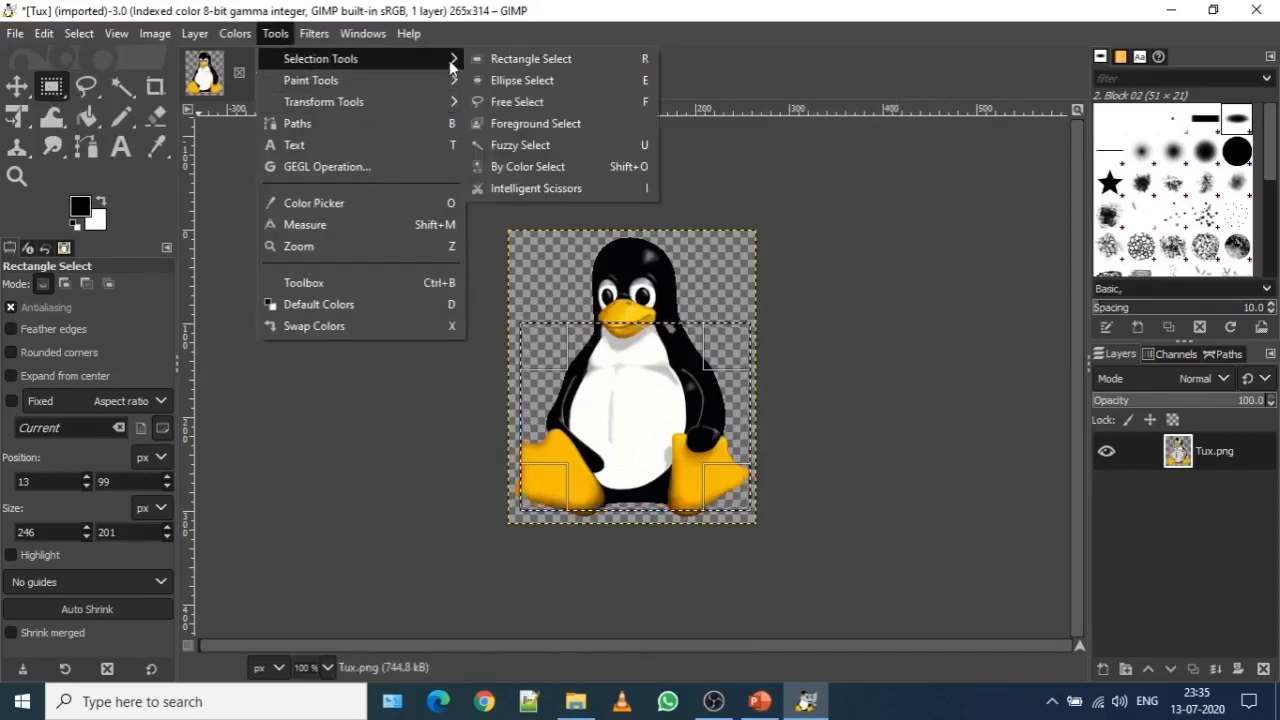
pyautogui.click(525, 80)
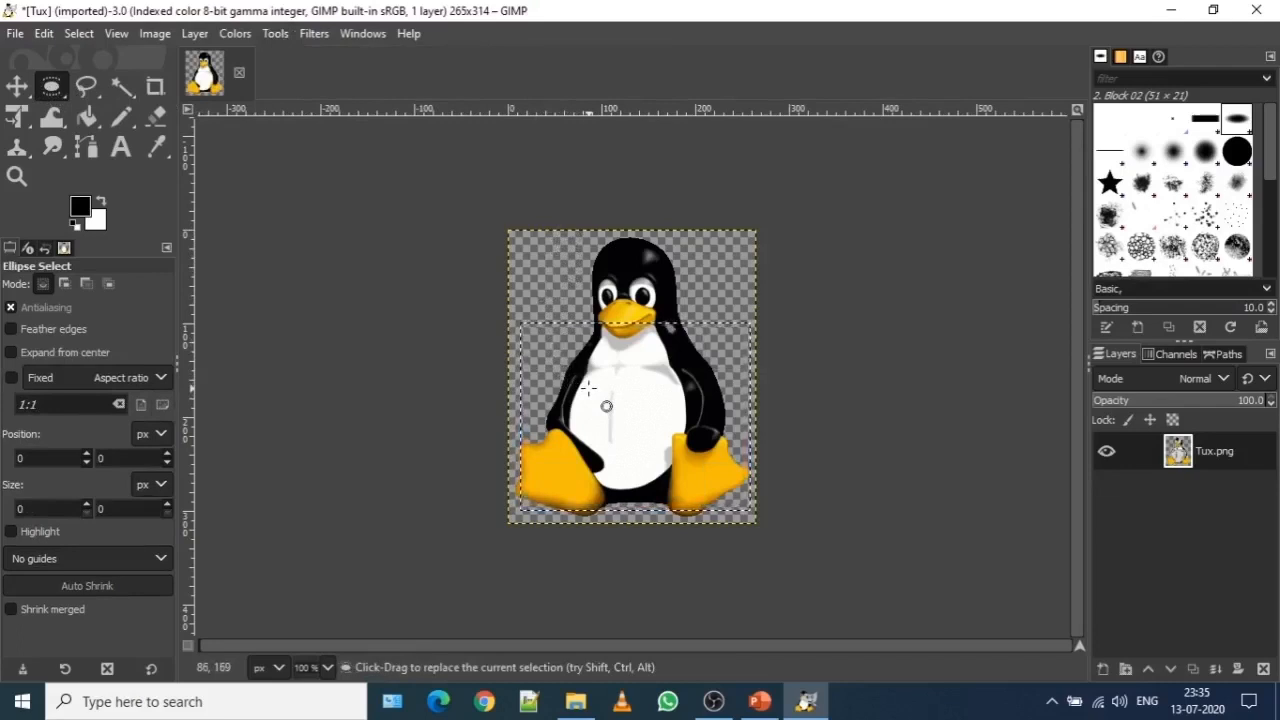
pyautogui.moveTo(551, 356); pyautogui.dragTo(715, 486)
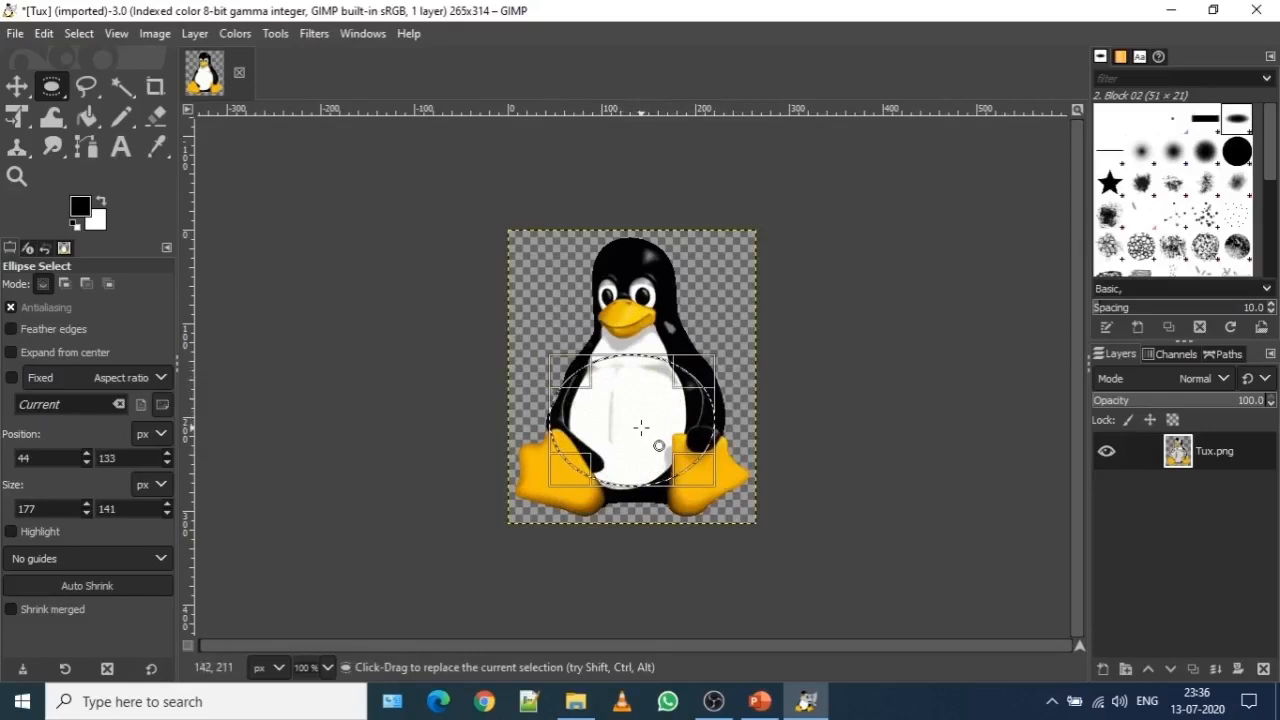
# - Enlarge the elliptical selection to about 246 × 152 px and move it to about 8, 126 over the penguin's lower body
pyautogui.moveTo(697, 374); pyautogui.dragTo(741, 340)
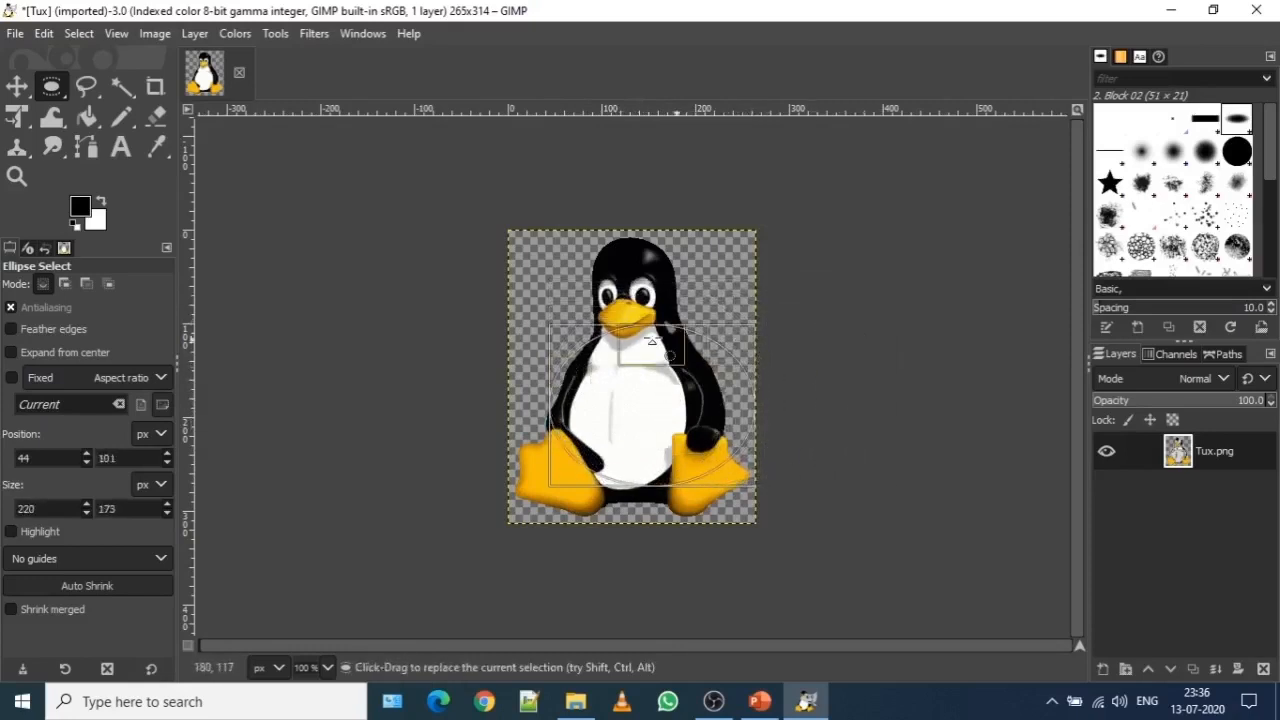
pyautogui.moveTo(570, 334); pyautogui.dragTo(526, 378)
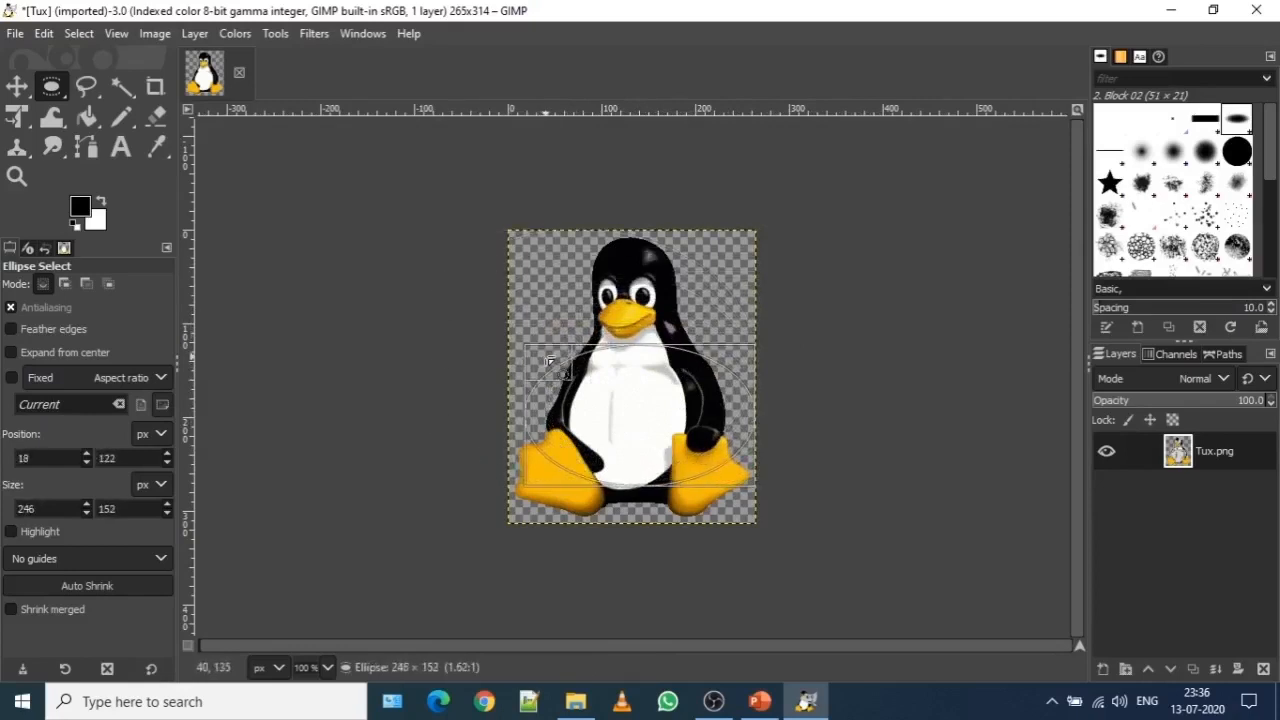
pyautogui.moveTo(616, 444); pyautogui.dragTo(606, 415)
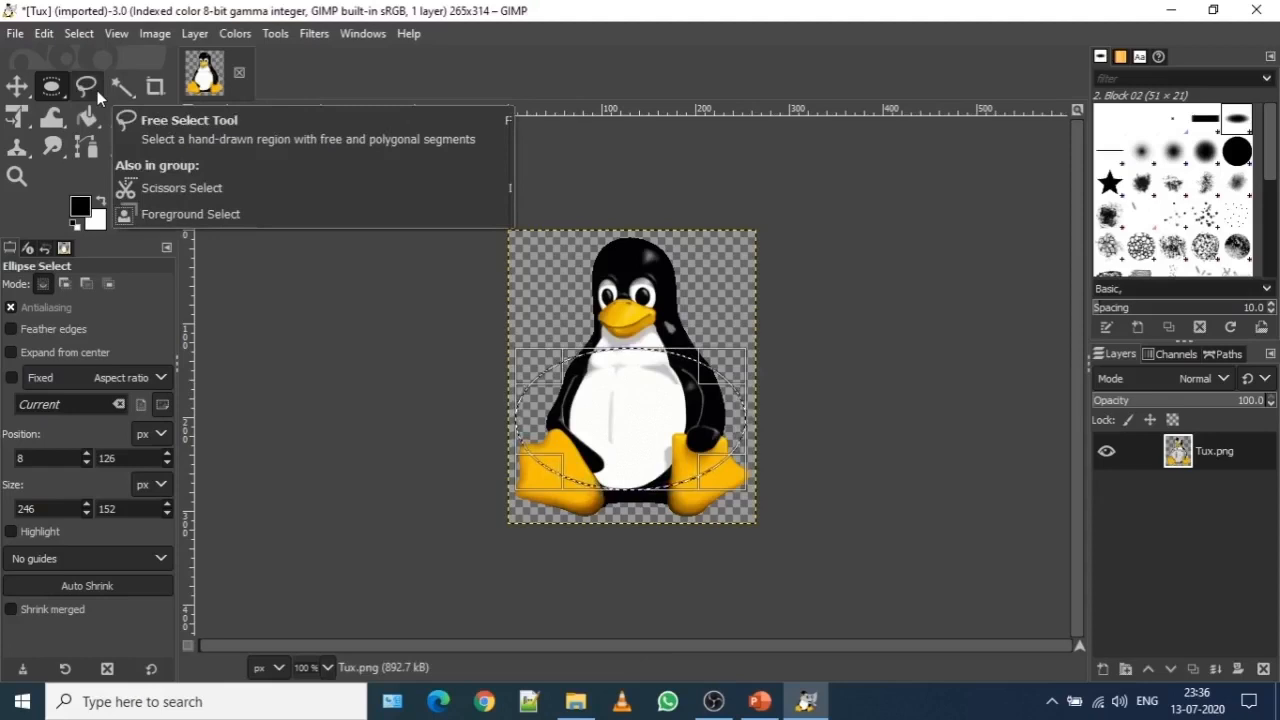
# - Remove the elliptical selection and outline an irregular freehand area inside the penguin's white belly with Free Select
pyautogui.click(284, 32)
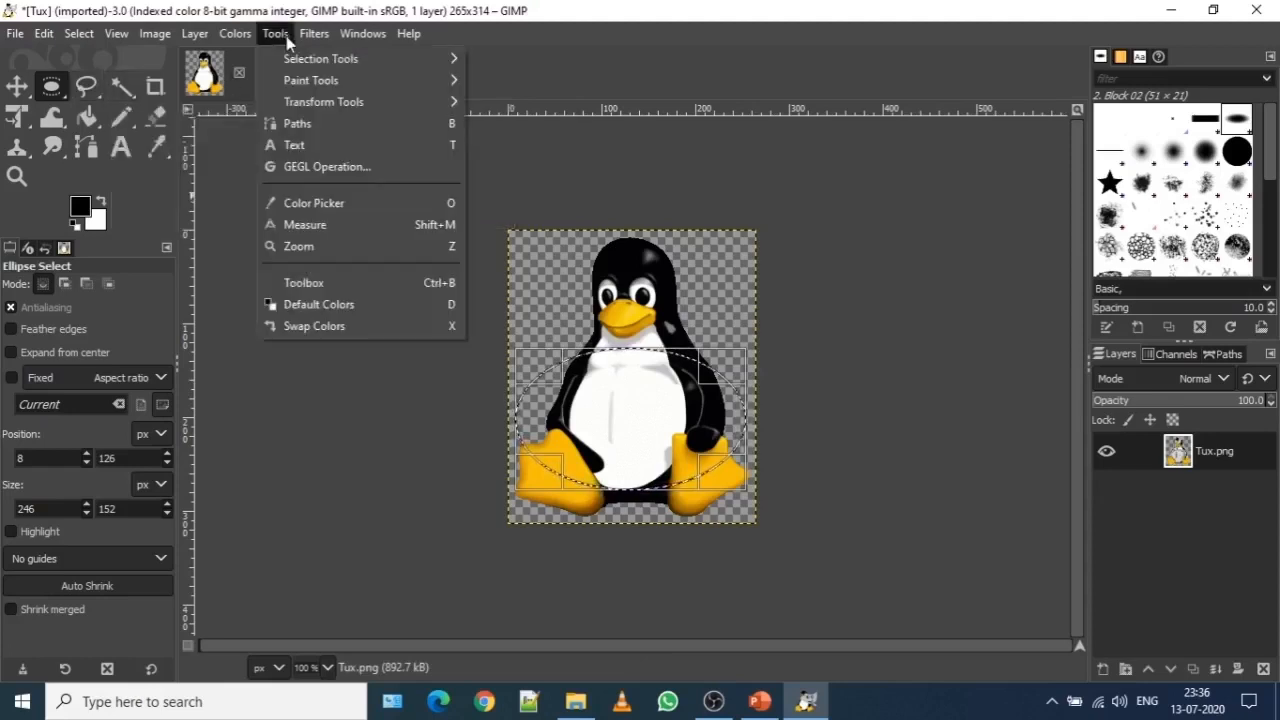
pyautogui.moveTo(330, 58)
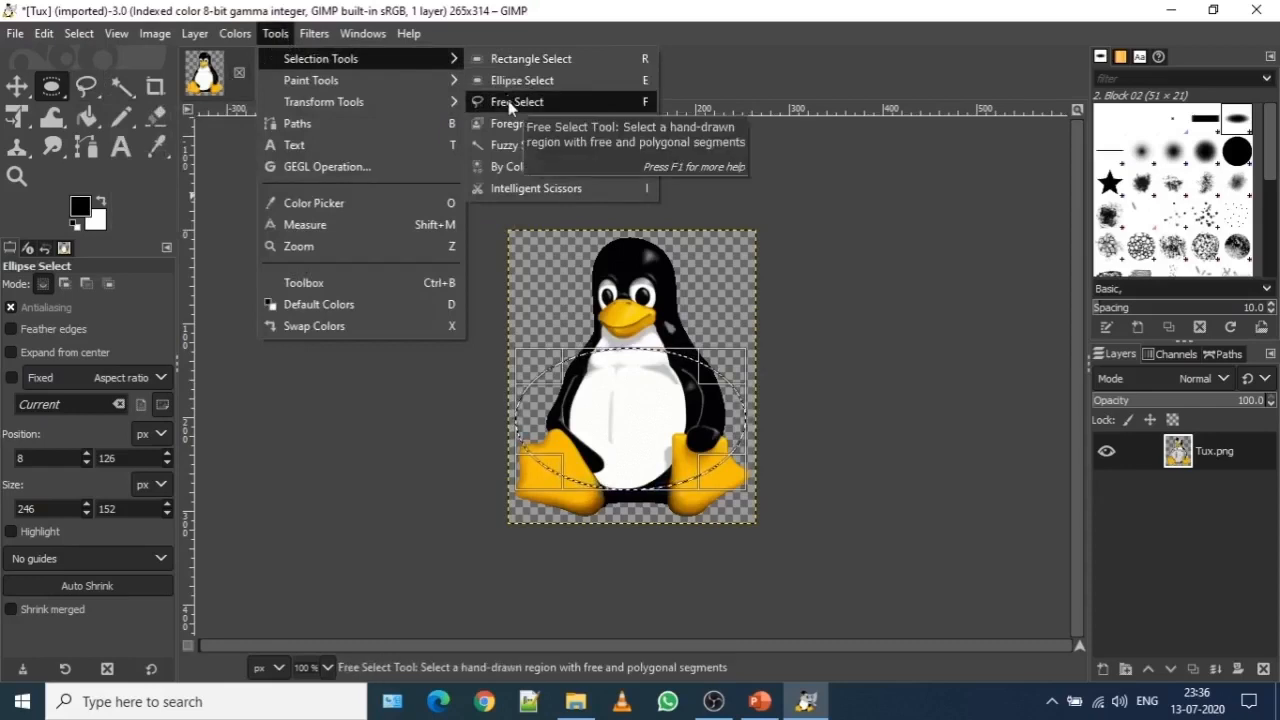
pyautogui.click(552, 102)
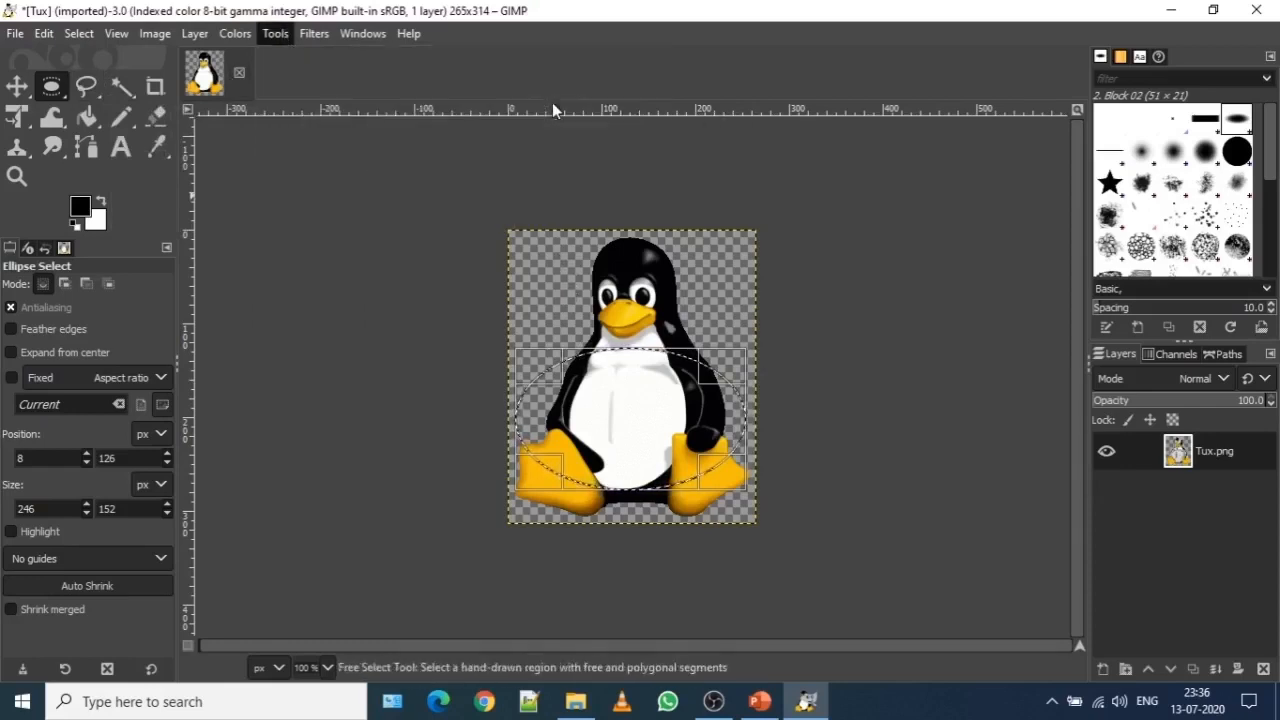
pyautogui.moveTo(538, 268)
pyautogui.mouseDown()
pyautogui.moveTo(587, 330)
pyautogui.moveTo(574, 368)
pyautogui.moveTo(531, 377)
pyautogui.moveTo(573, 485)
pyautogui.moveTo(626, 518)
pyautogui.moveTo(721, 500)
pyautogui.moveTo(751, 450)
pyautogui.moveTo(691, 272)
pyautogui.moveTo(666, 247)
pyautogui.moveTo(606, 233)
pyautogui.moveTo(582, 242)
pyautogui.moveTo(560, 298)
pyautogui.mouseUp()
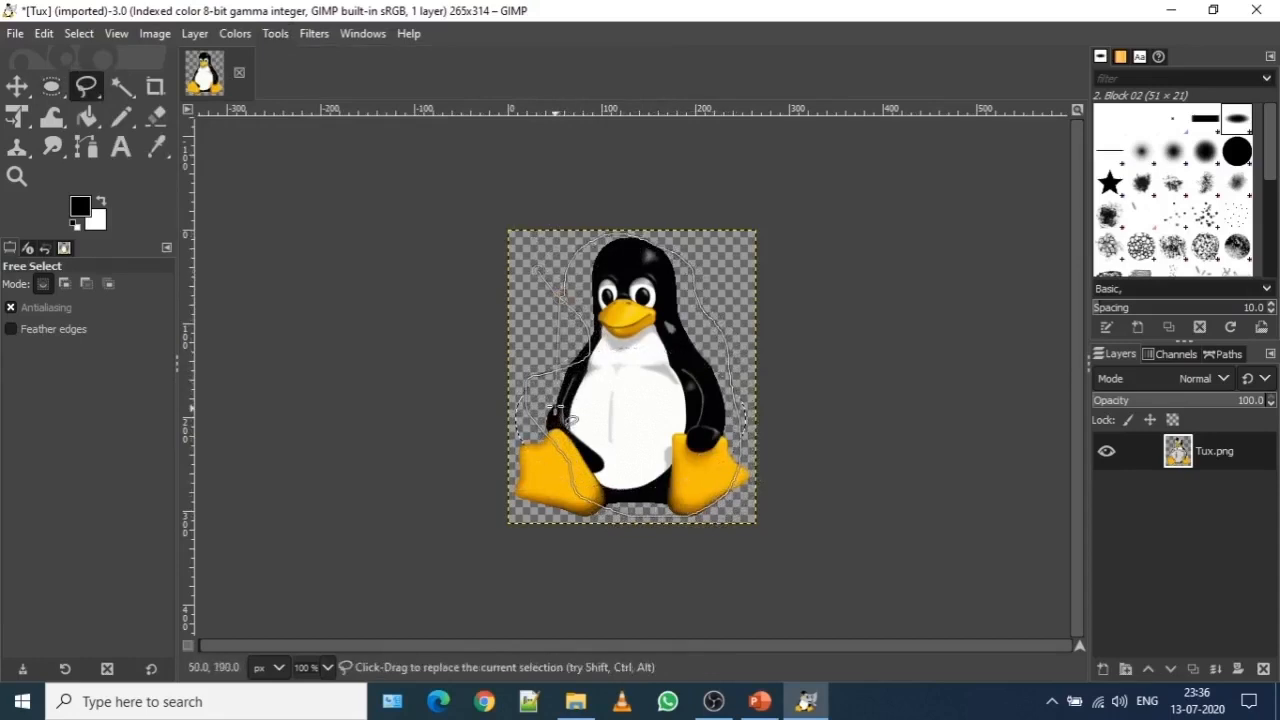
pyautogui.click(556, 366)
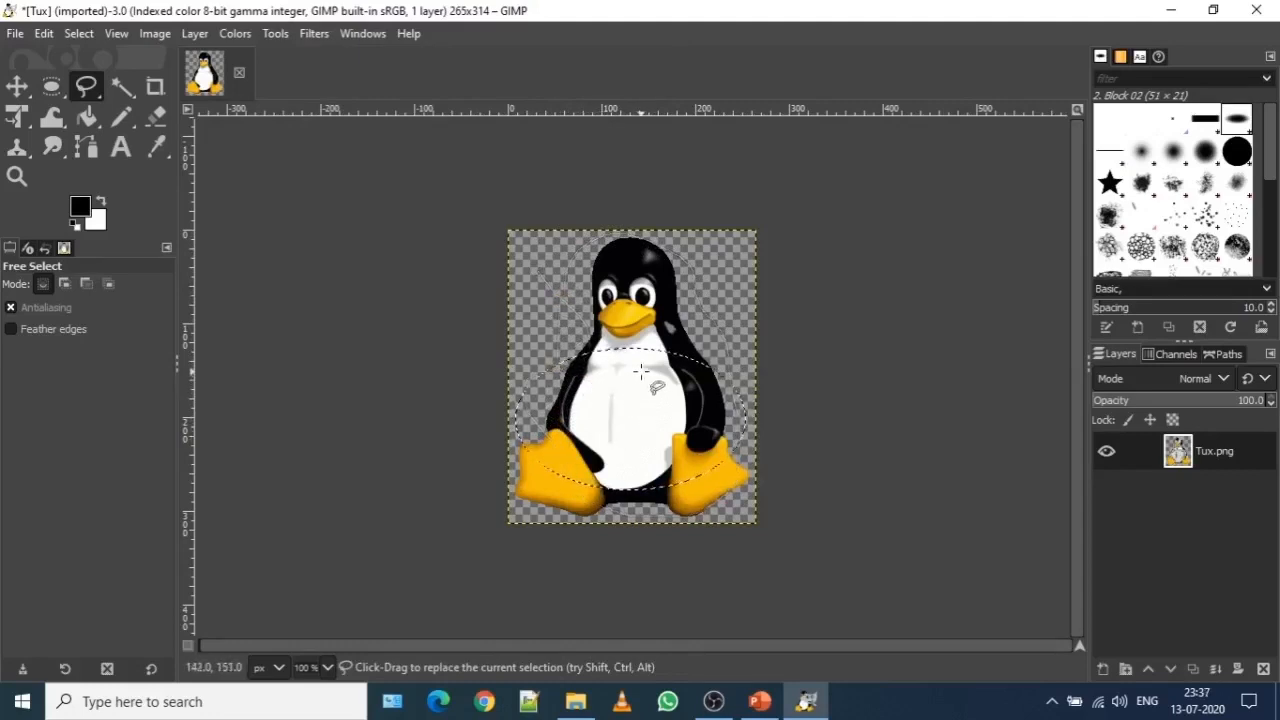
pyautogui.hotkey('ctrl', 'z')
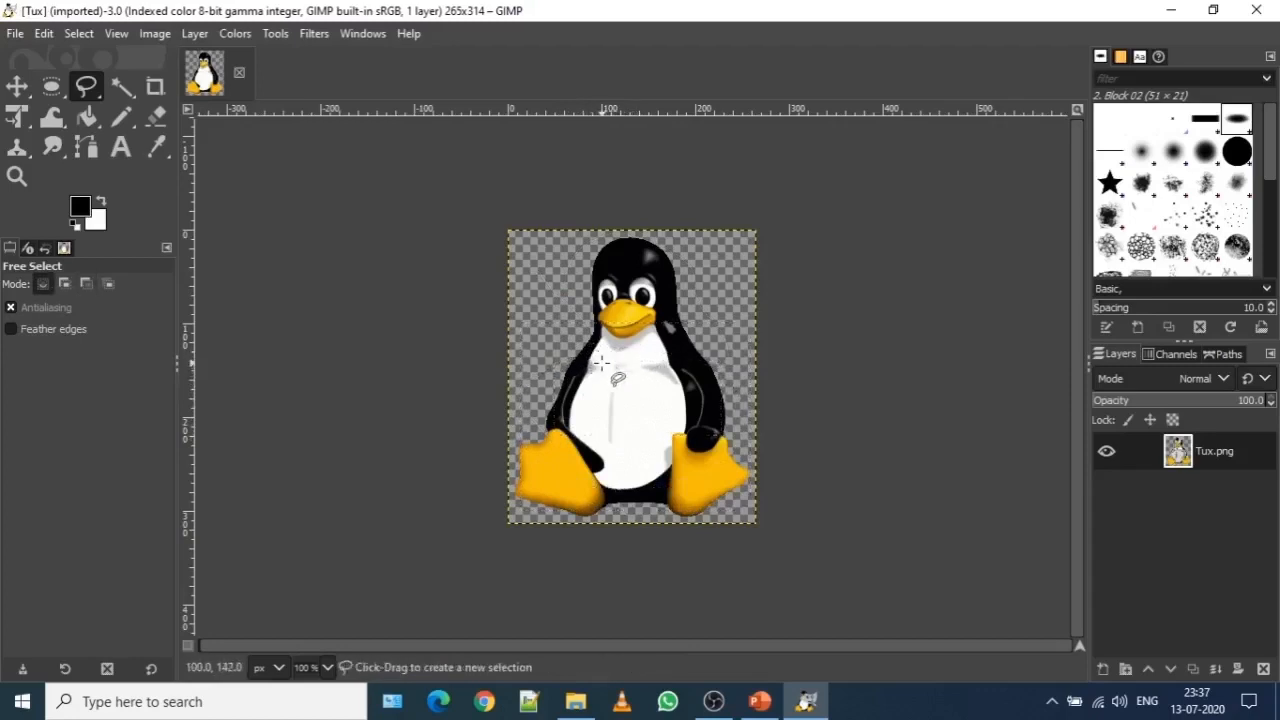
pyautogui.moveTo(612, 368)
pyautogui.mouseDown()
pyautogui.moveTo(585, 420)
pyautogui.moveTo(597, 442)
pyautogui.moveTo(672, 445)
pyautogui.moveTo(672, 393)
pyautogui.moveTo(646, 350)
pyautogui.moveTo(630, 340)
pyautogui.moveTo(613, 369)
pyautogui.mouseUp()
pyautogui.press('Return')
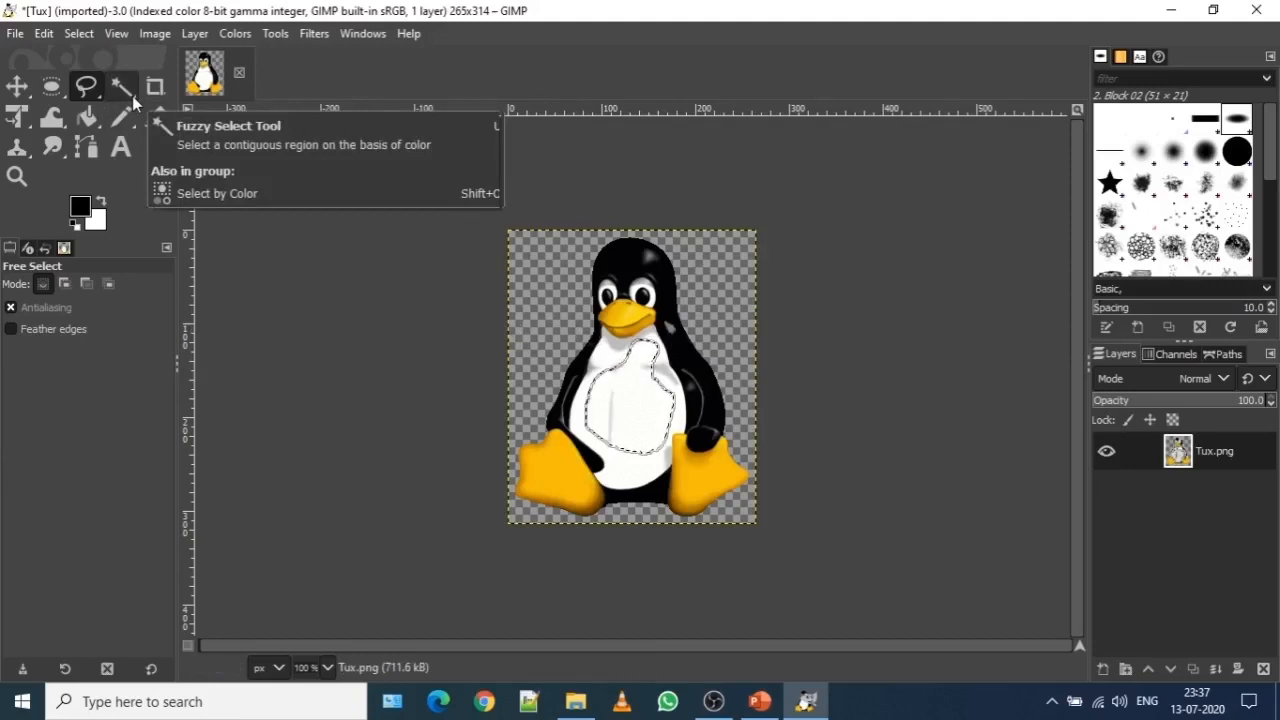
# - Undo the freehand selection and select the penguin's white belly by color with Fuzzy Select at threshold 15
pyautogui.click(278, 33)
pyautogui.moveTo(287, 61)
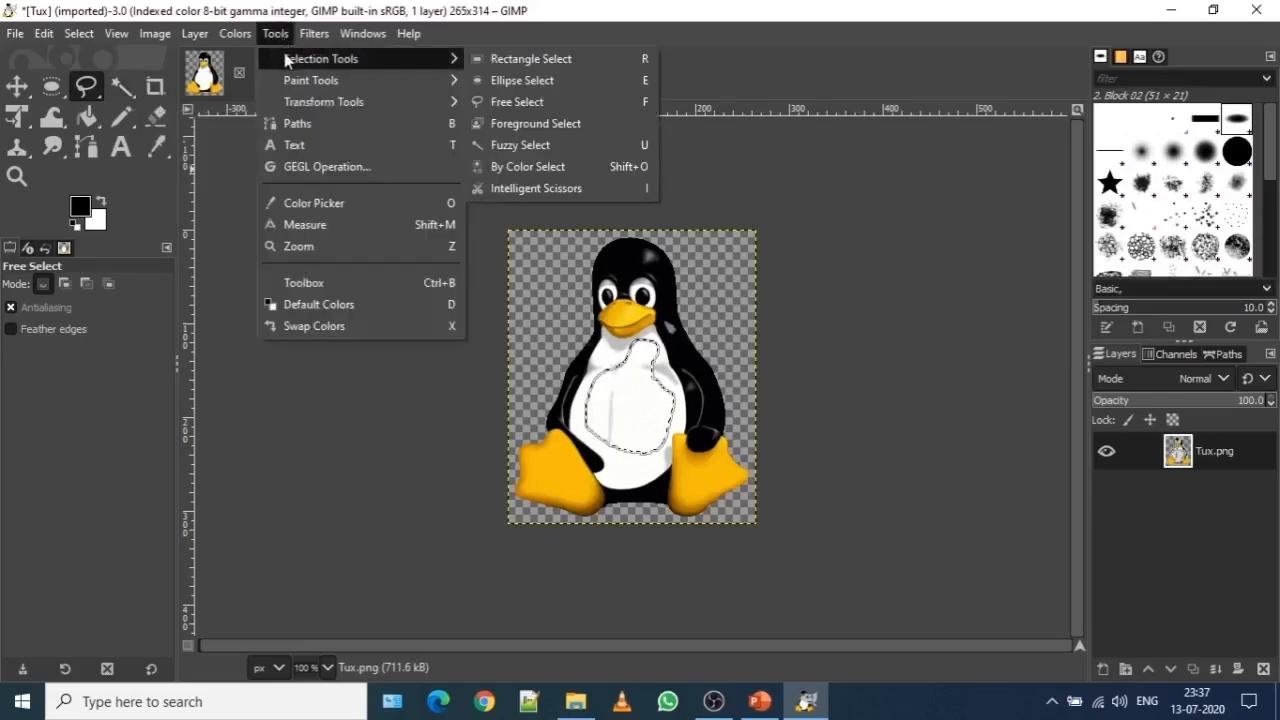
pyautogui.click(520, 150)
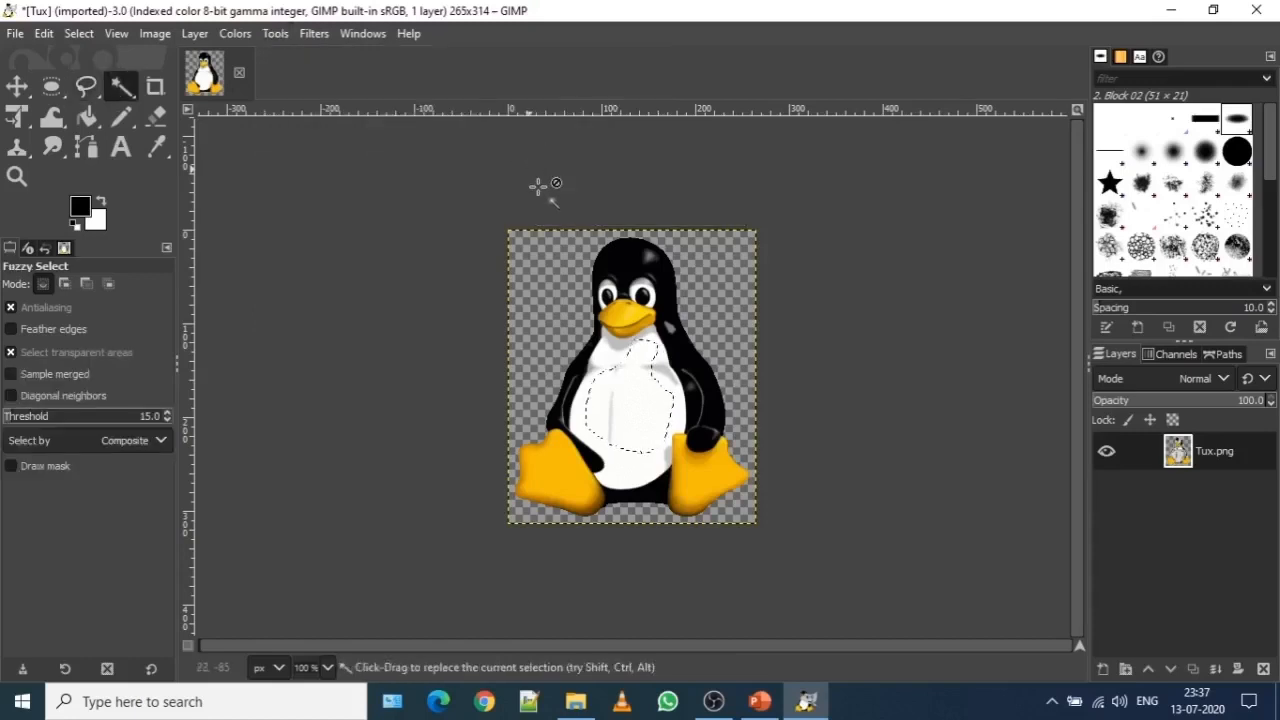
pyautogui.hotkey('ctrl', 'z')
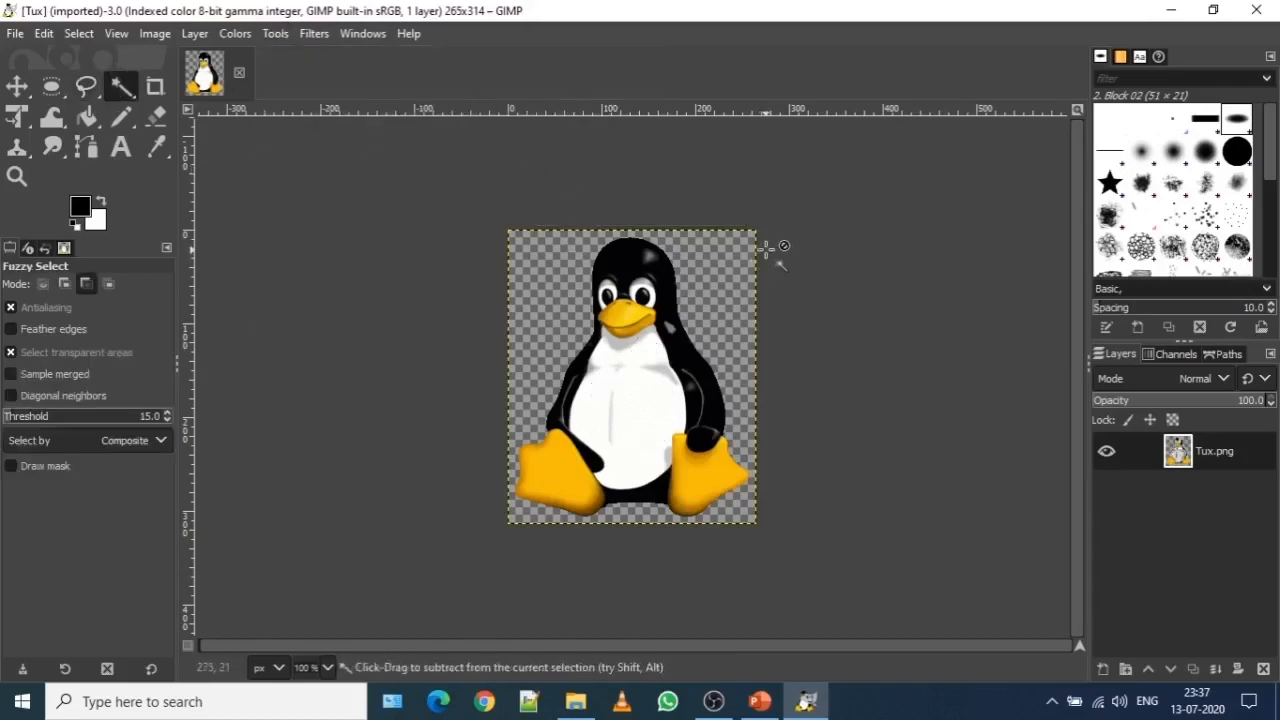
pyautogui.click(616, 364)
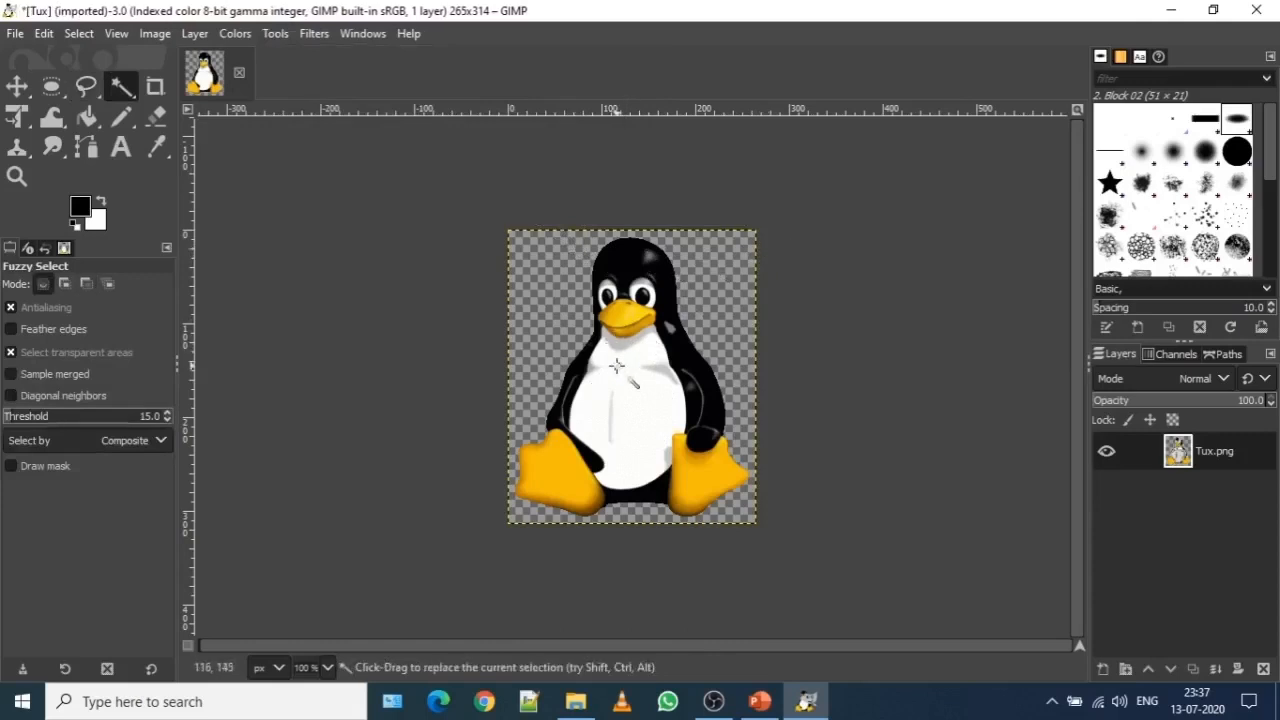
pyautogui.moveTo(618, 366); pyautogui.dragTo(634, 391)
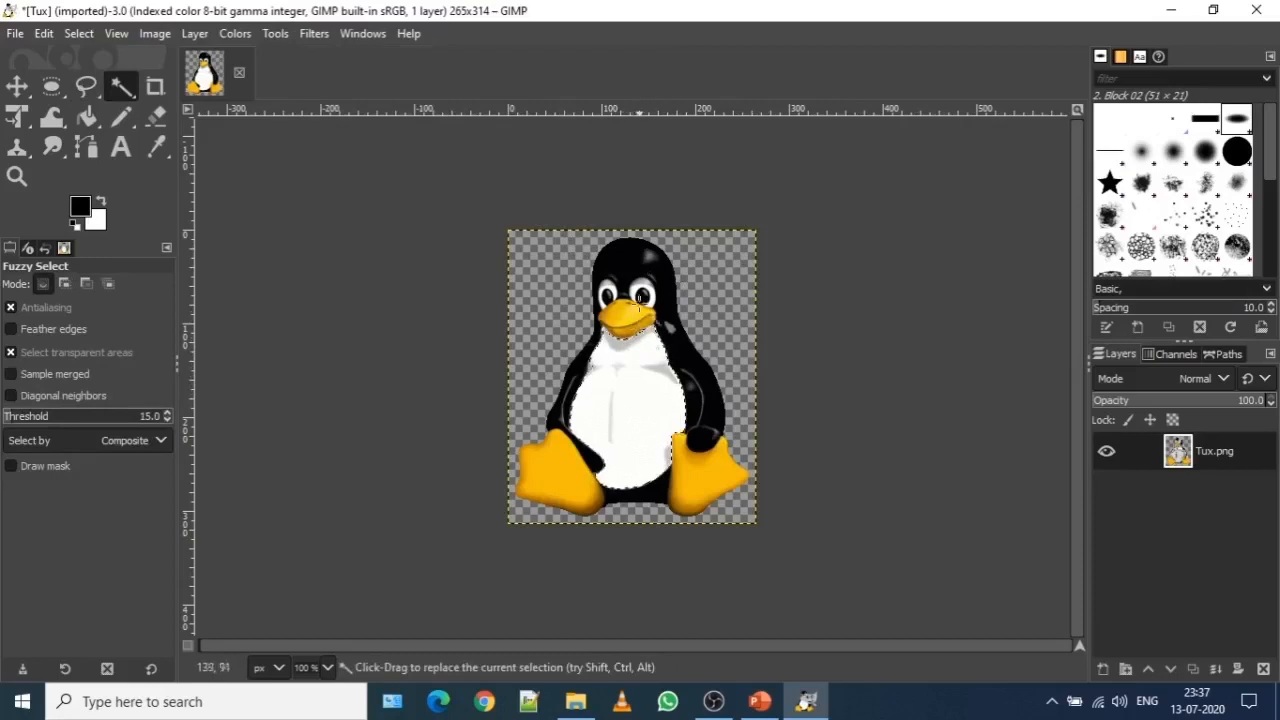
# - Replace the selection with the penguin's black head and body, and after that with each orange foot in turn, using Fuzzy Select
pyautogui.moveTo(624, 262); pyautogui.dragTo(703, 405)
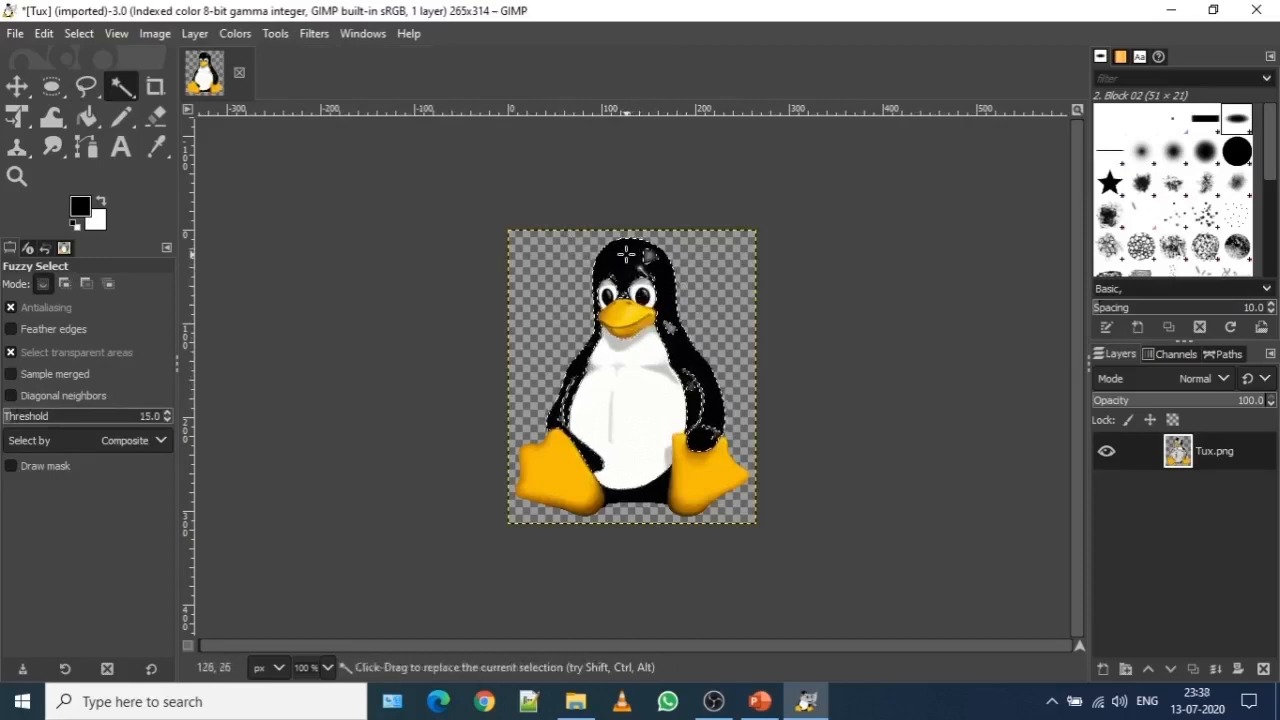
pyautogui.click(705, 484)
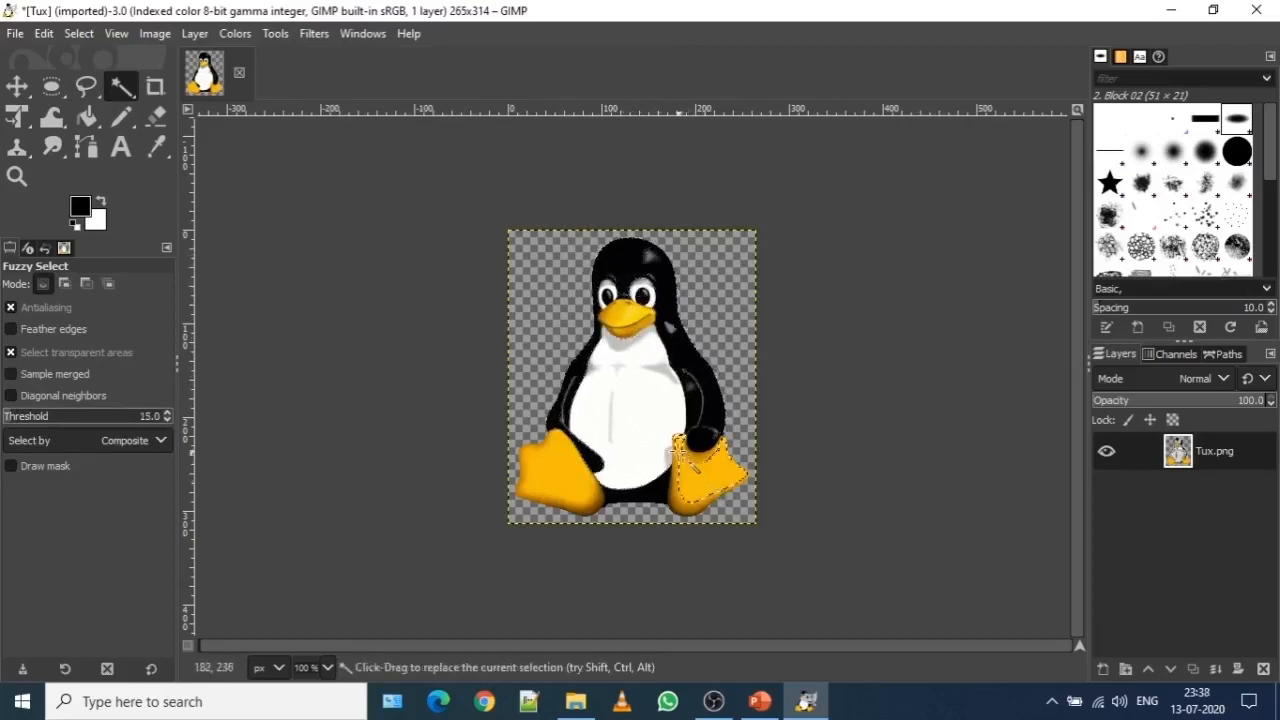
pyautogui.click(534, 457)
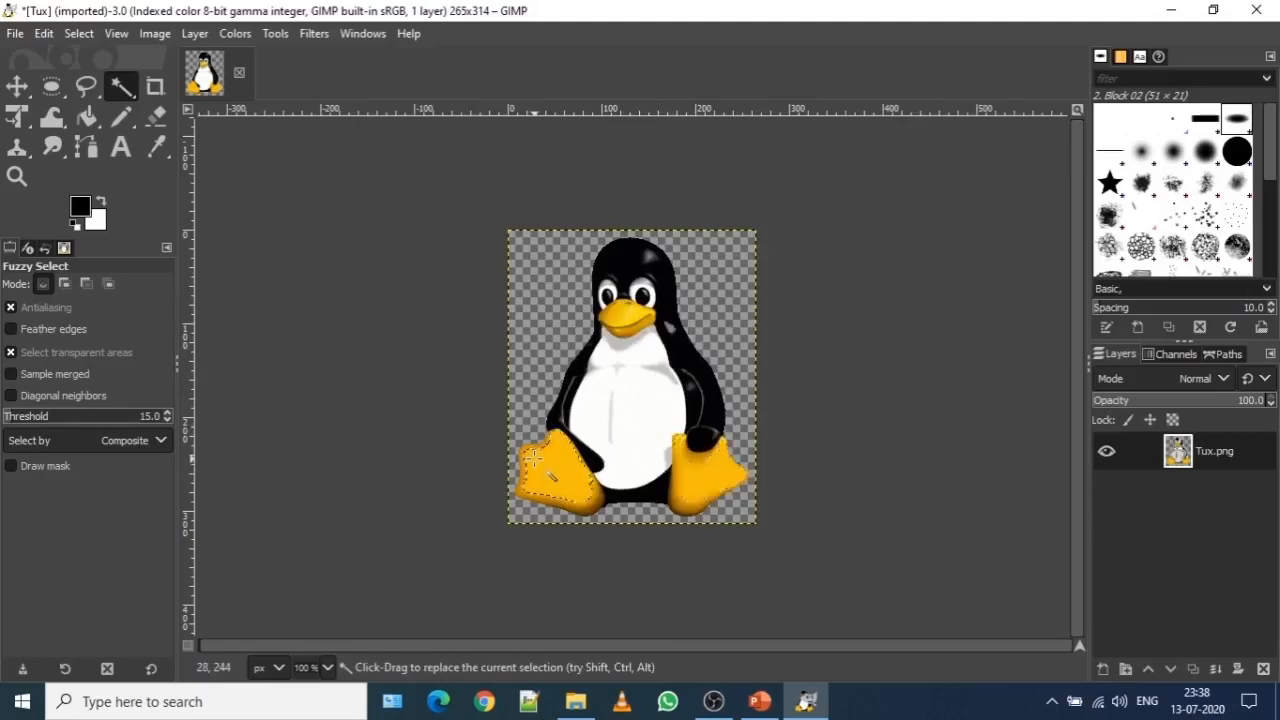
# - Alternate the fuzzy selection between the two orange feet and finish by selecting the penguin's beak
pyautogui.click(698, 468)
pyautogui.click(543, 463)
pyautogui.click(695, 479)
pyautogui.click(624, 318)
pyautogui.click(624, 318)
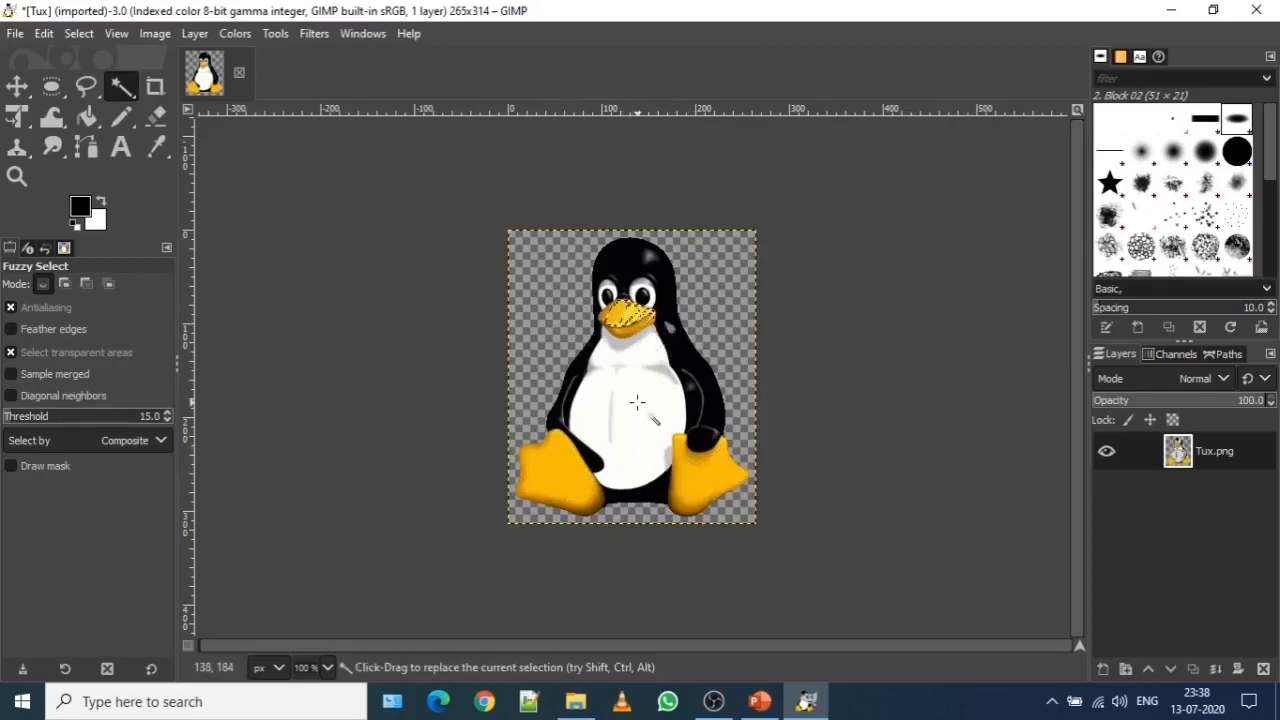
# - Fuzzy-select the white belly again and replace that selection with the black head and body area
pyautogui.moveTo(606, 356); pyautogui.dragTo(650, 416)
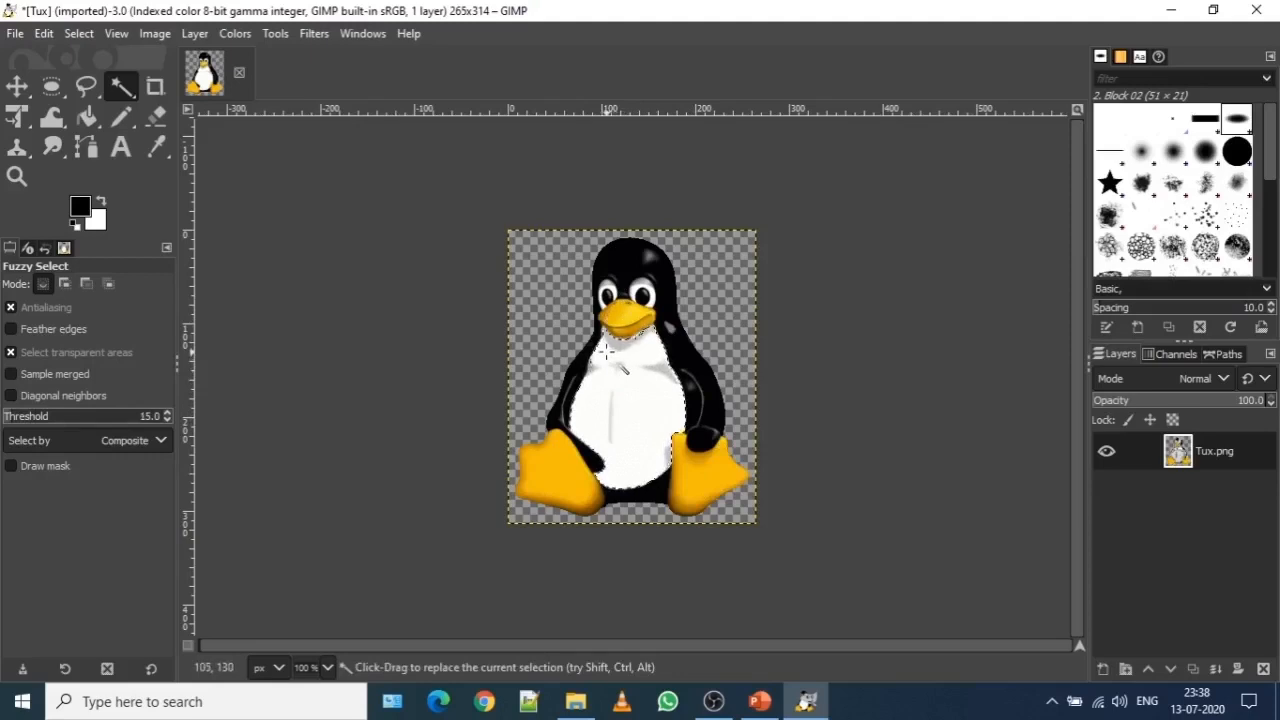
pyautogui.moveTo(606, 352); pyautogui.dragTo(652, 427)
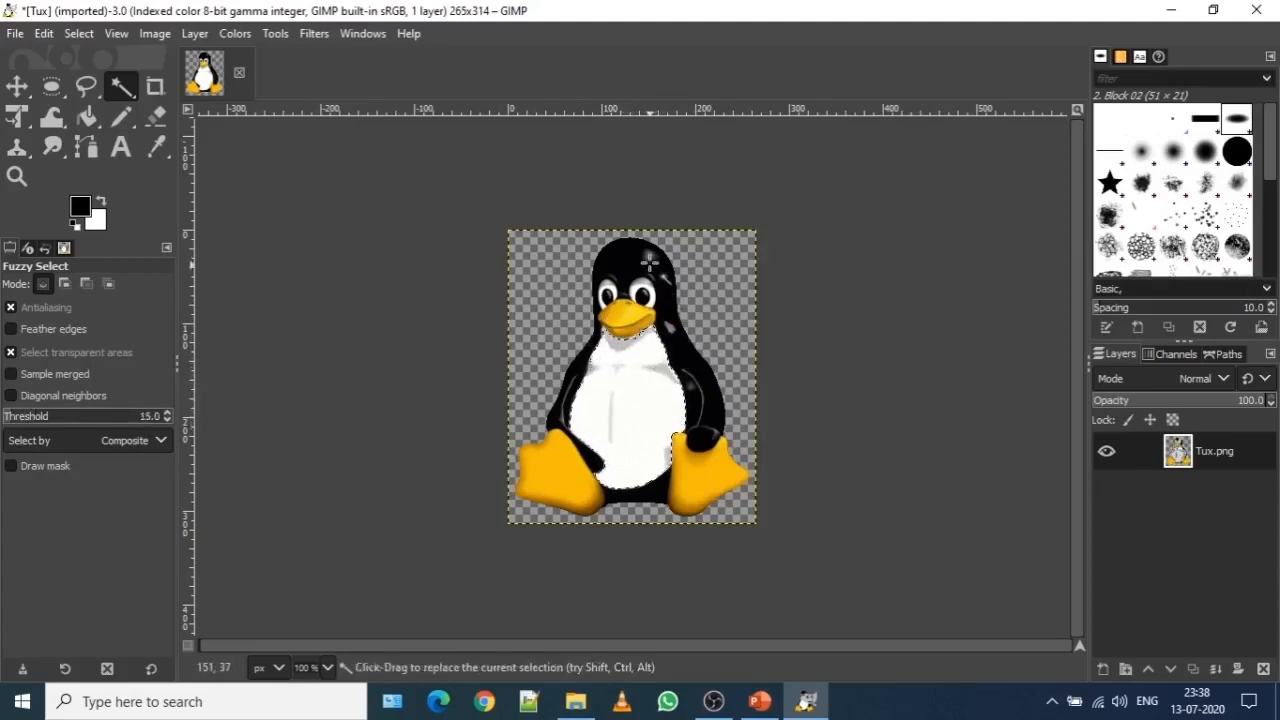
pyautogui.moveTo(618, 250); pyautogui.dragTo(699, 387)
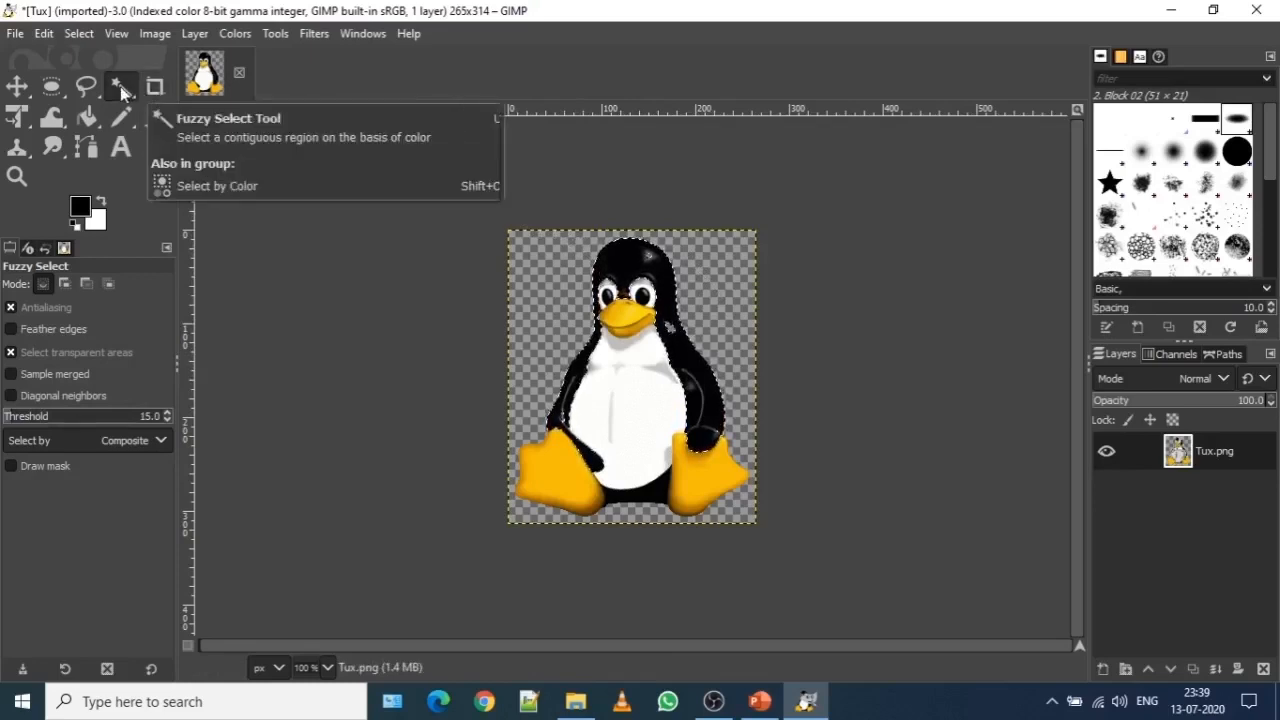
# - Switch from Fuzzy Select to the Select by Color tool, keeping the black body area selected
pyautogui.click(272, 37)
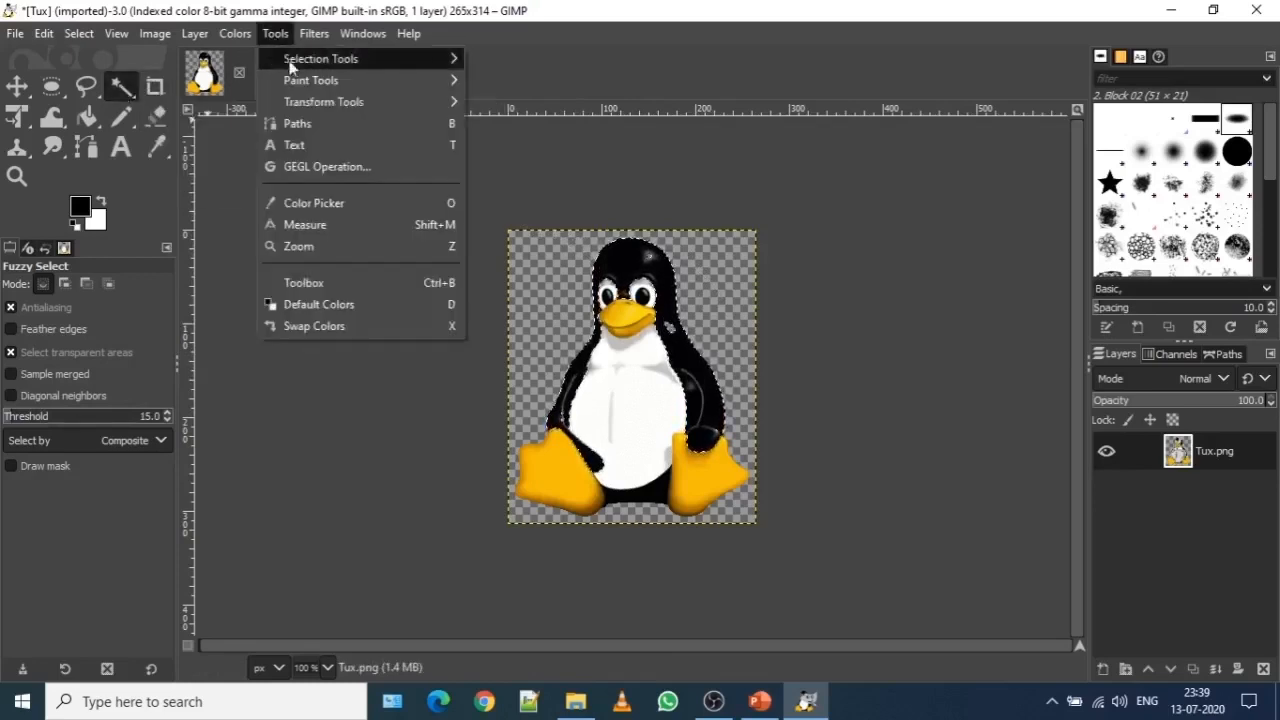
pyautogui.moveTo(298, 62)
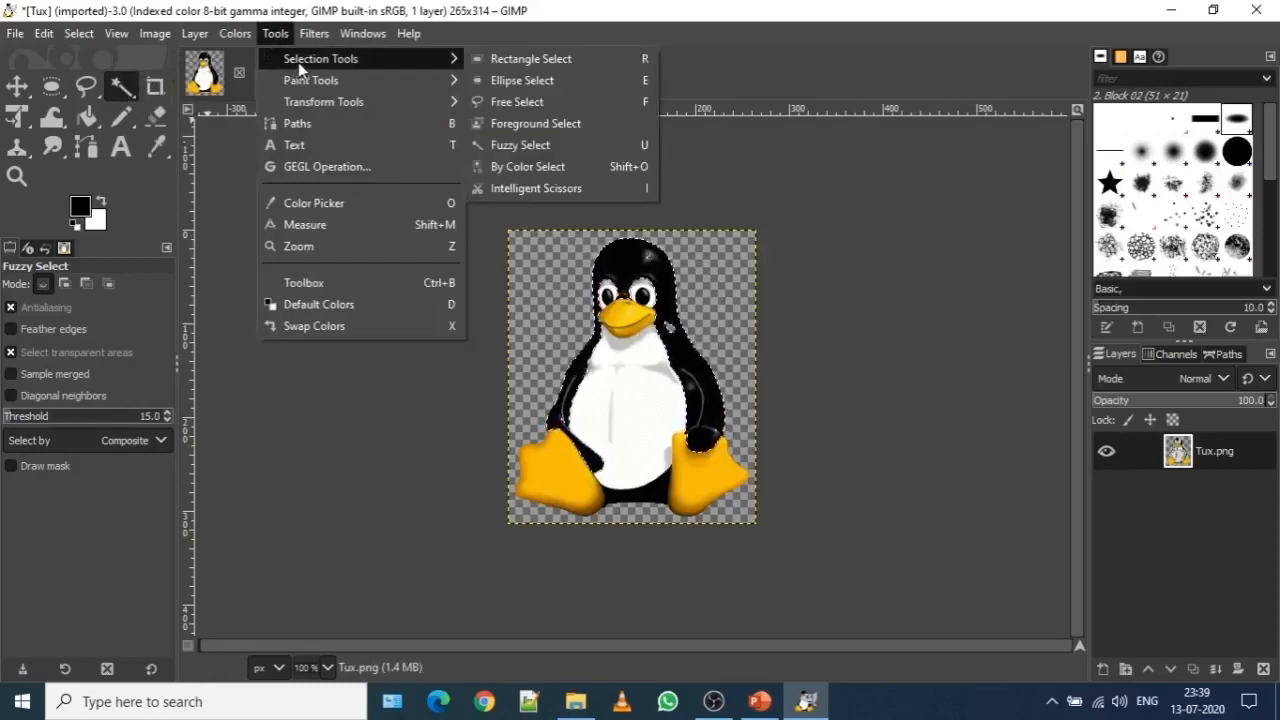
pyautogui.moveTo(305, 88)
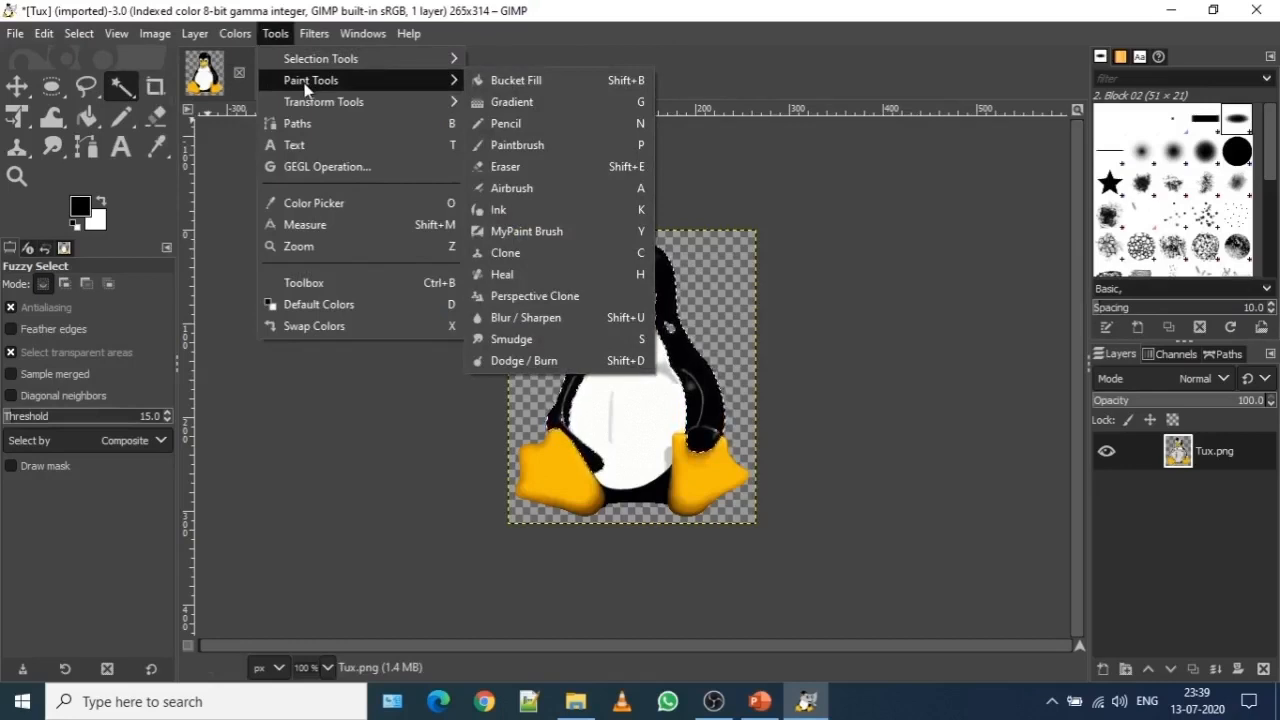
pyautogui.moveTo(308, 110)
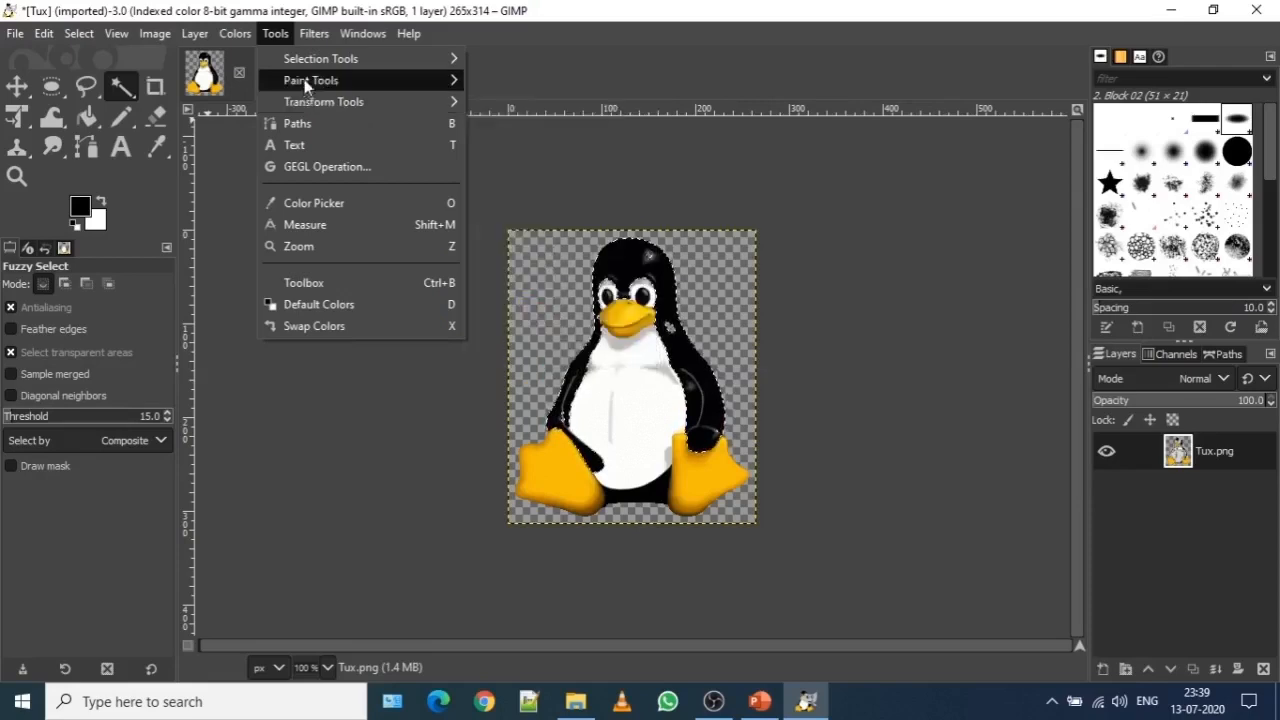
pyautogui.moveTo(340, 60)
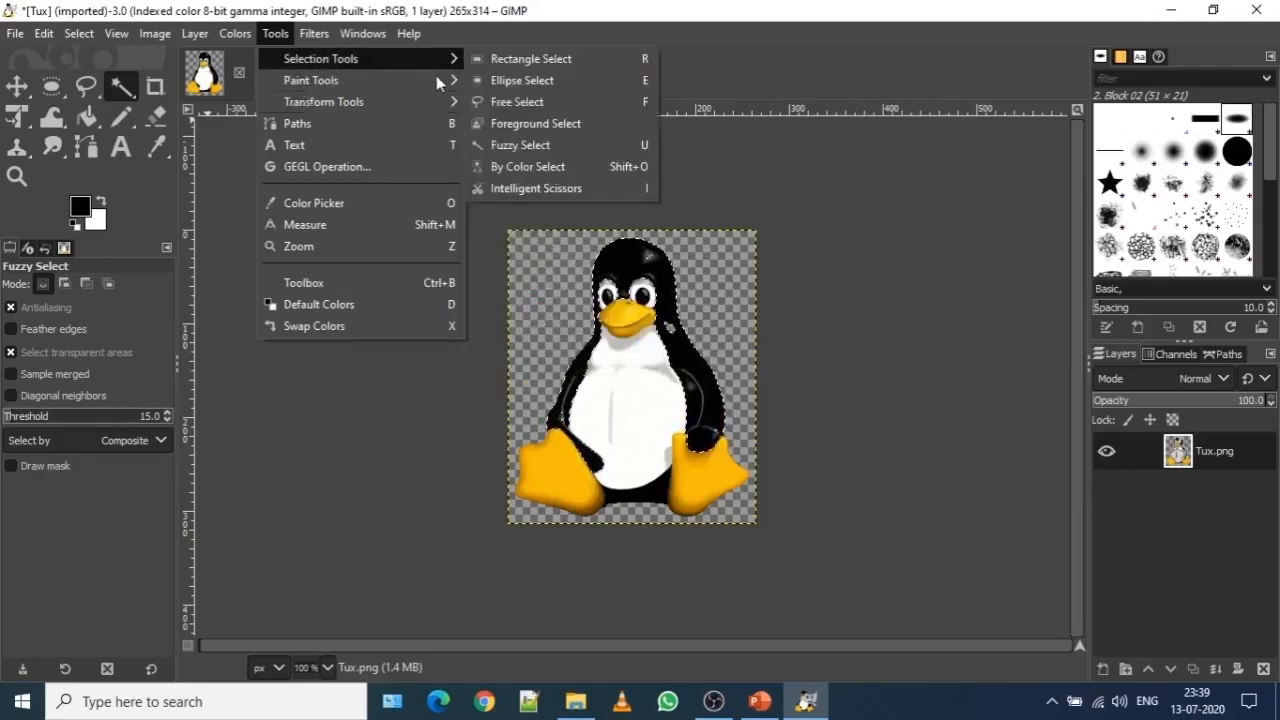
pyautogui.moveTo(440, 60)
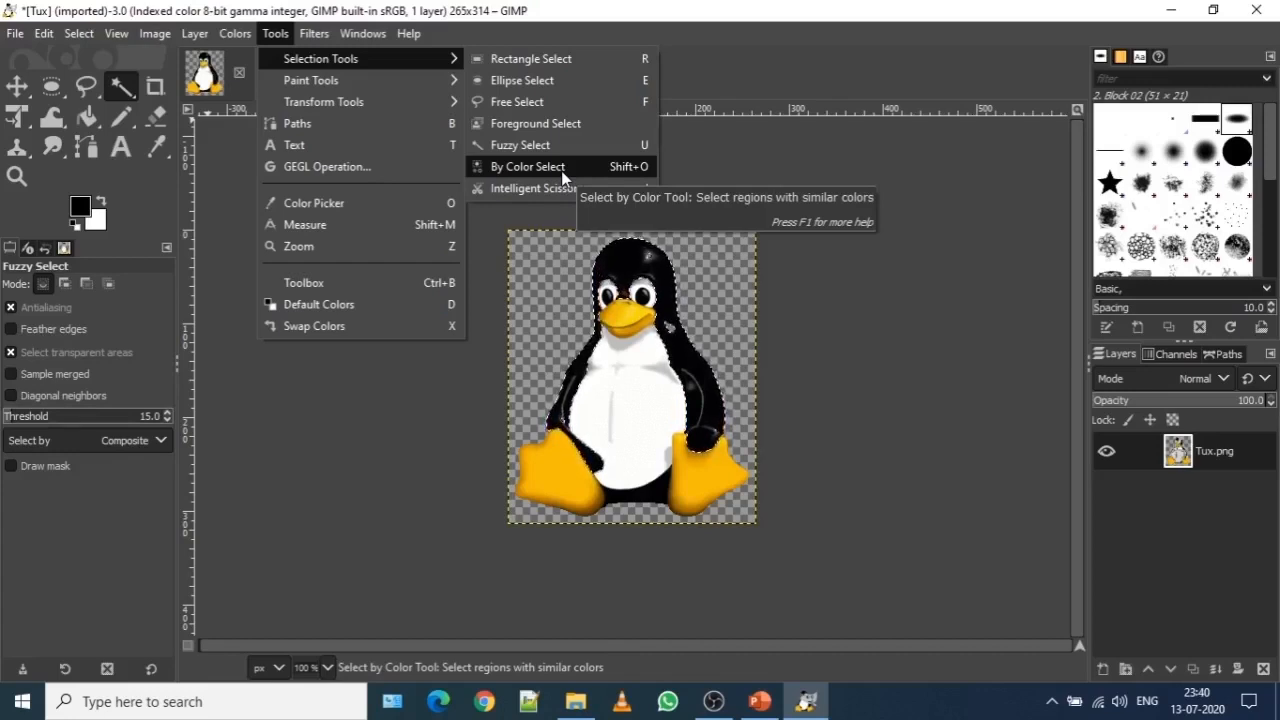
pyautogui.click(560, 167)
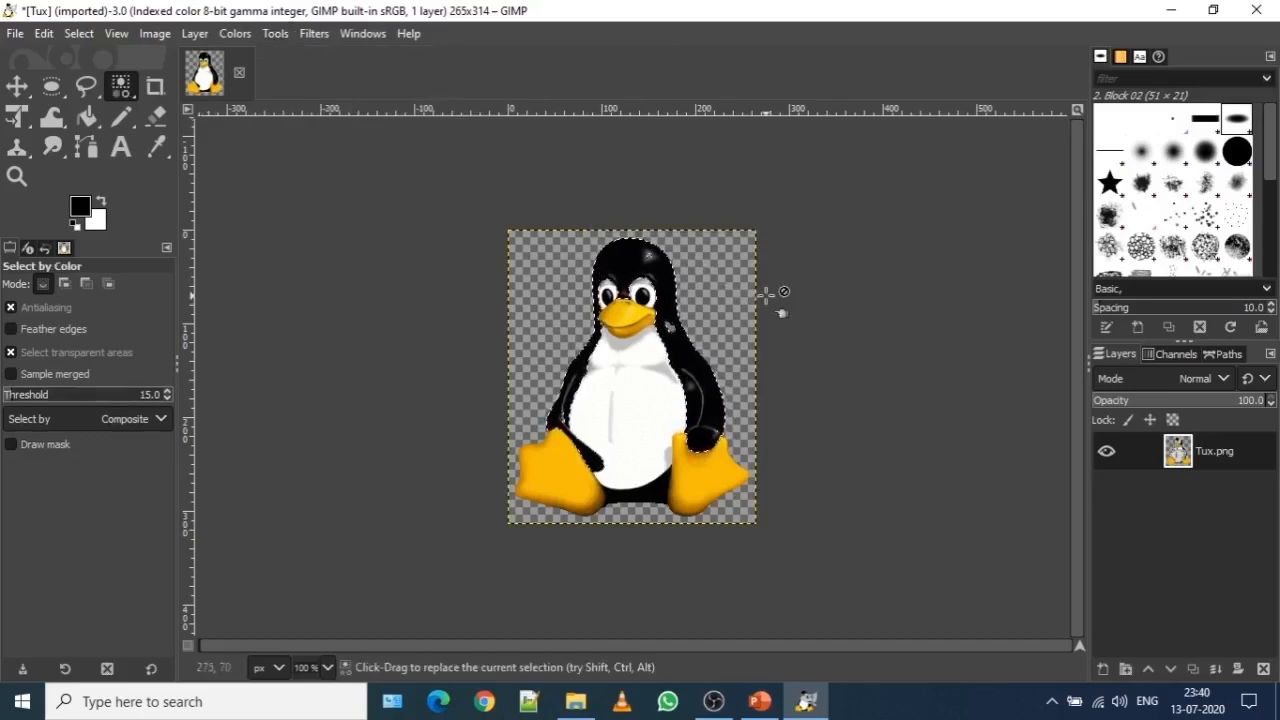
# - Undo the existing selections until nothing on the penguin is selected
pyautogui.press('ctrl')
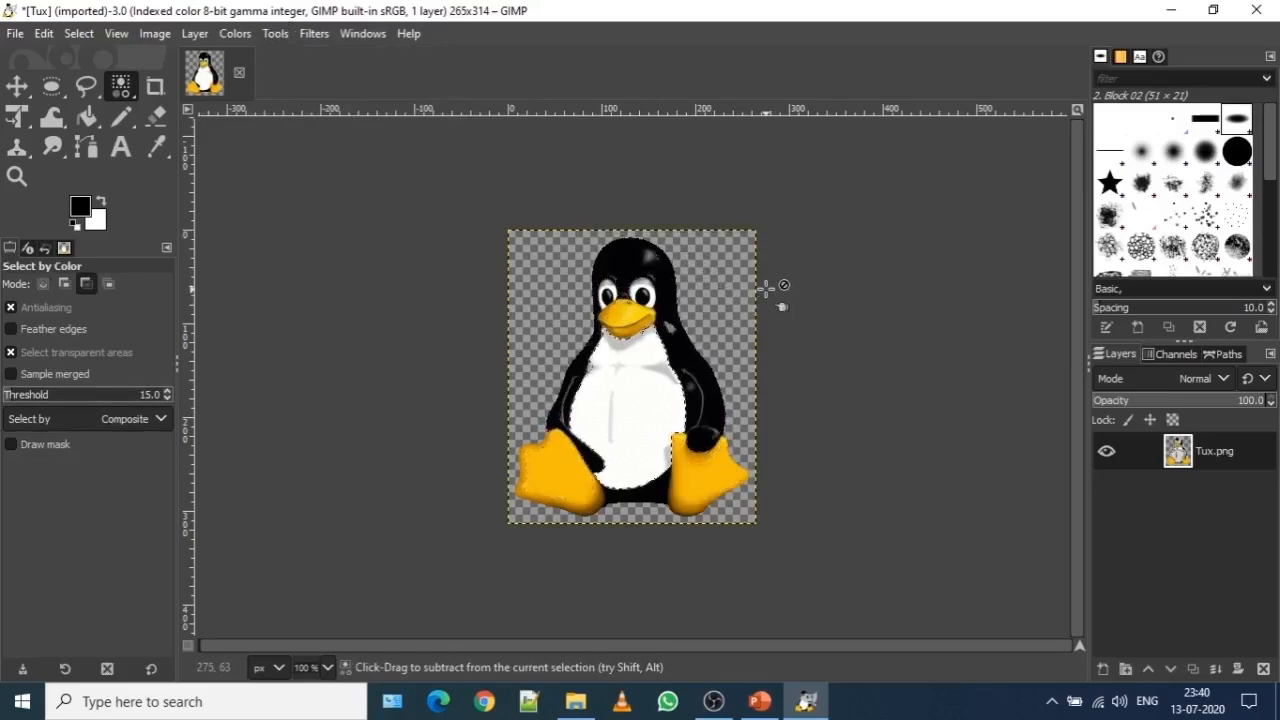
pyautogui.hotkey('ctrl', 'z')
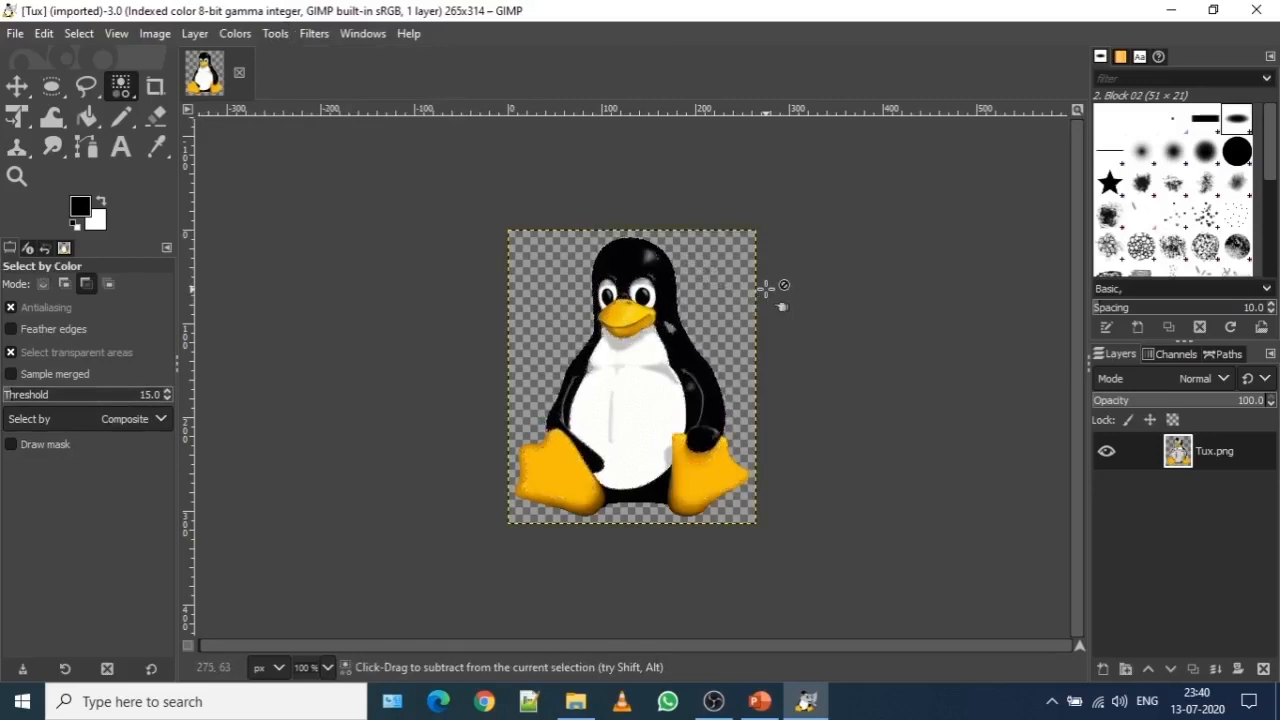
# - Try Select by Color on the penguin's black areas and undo that selection
pyautogui.click(626, 364)
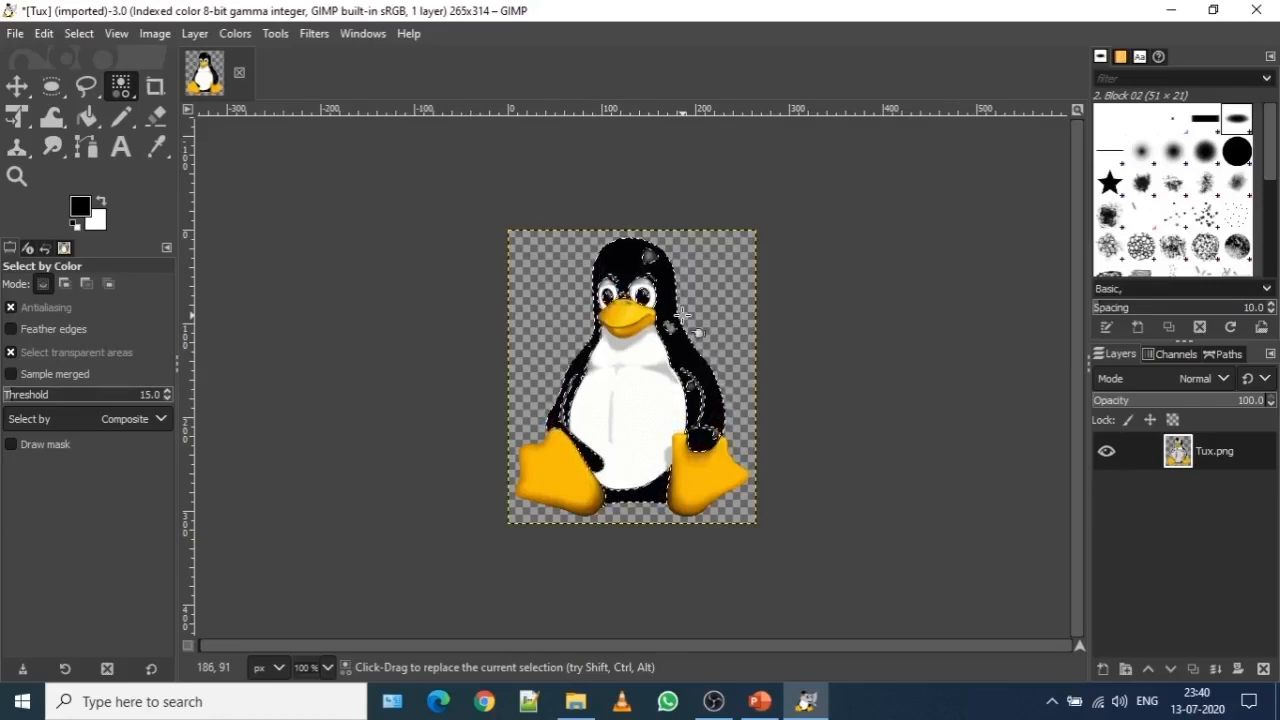
pyautogui.press('ctrl')
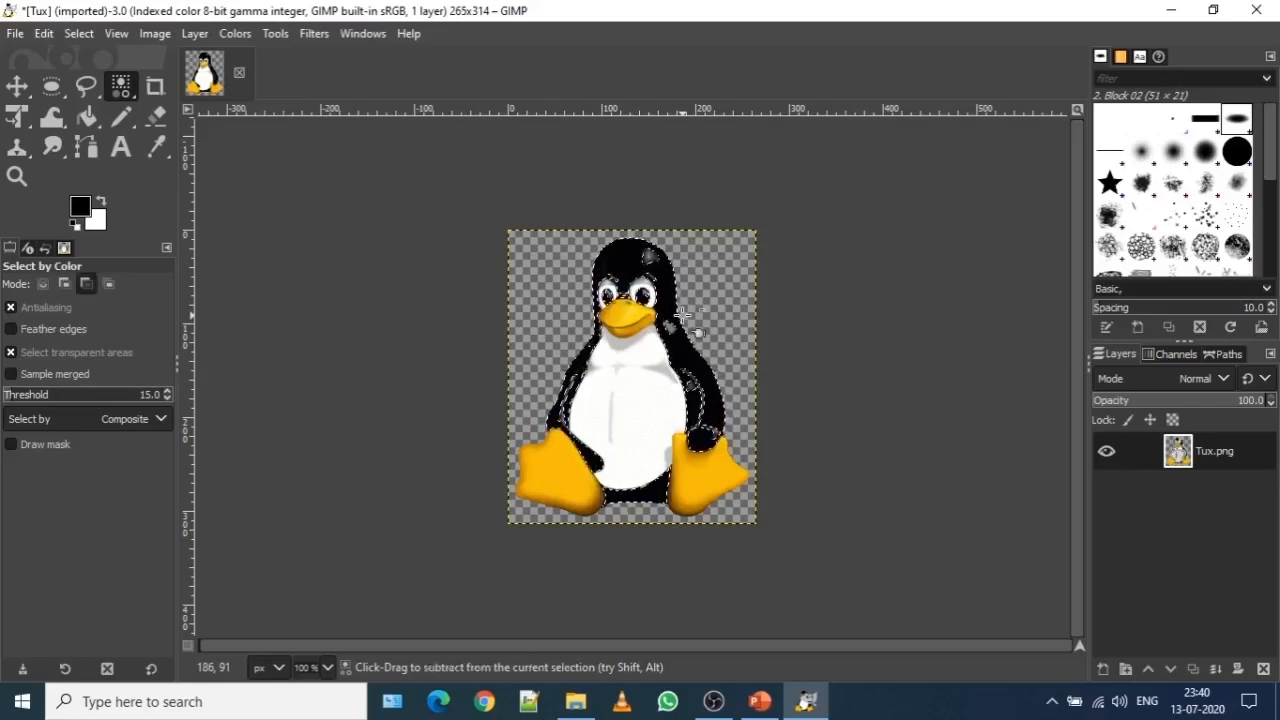
pyautogui.hotkey('ctrl', 'z')
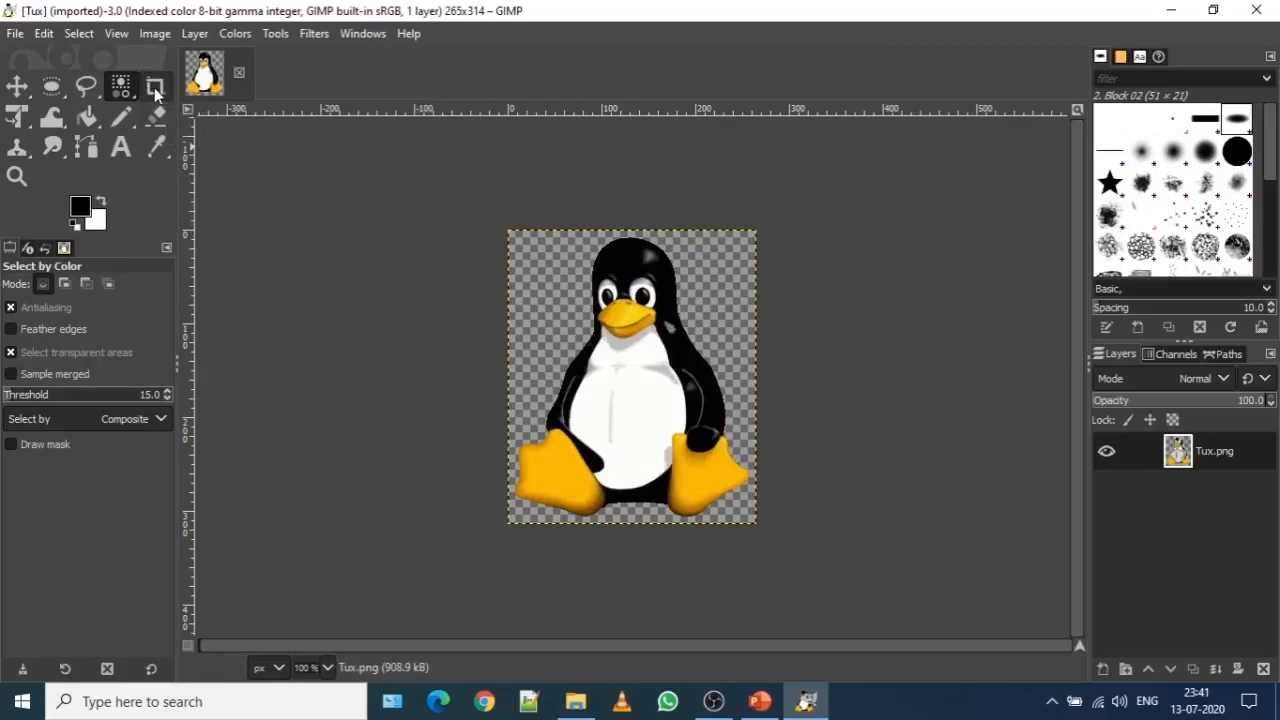
# - Switch from Select by Color to the Intelligent Scissors selection tool
pyautogui.click(120, 86)
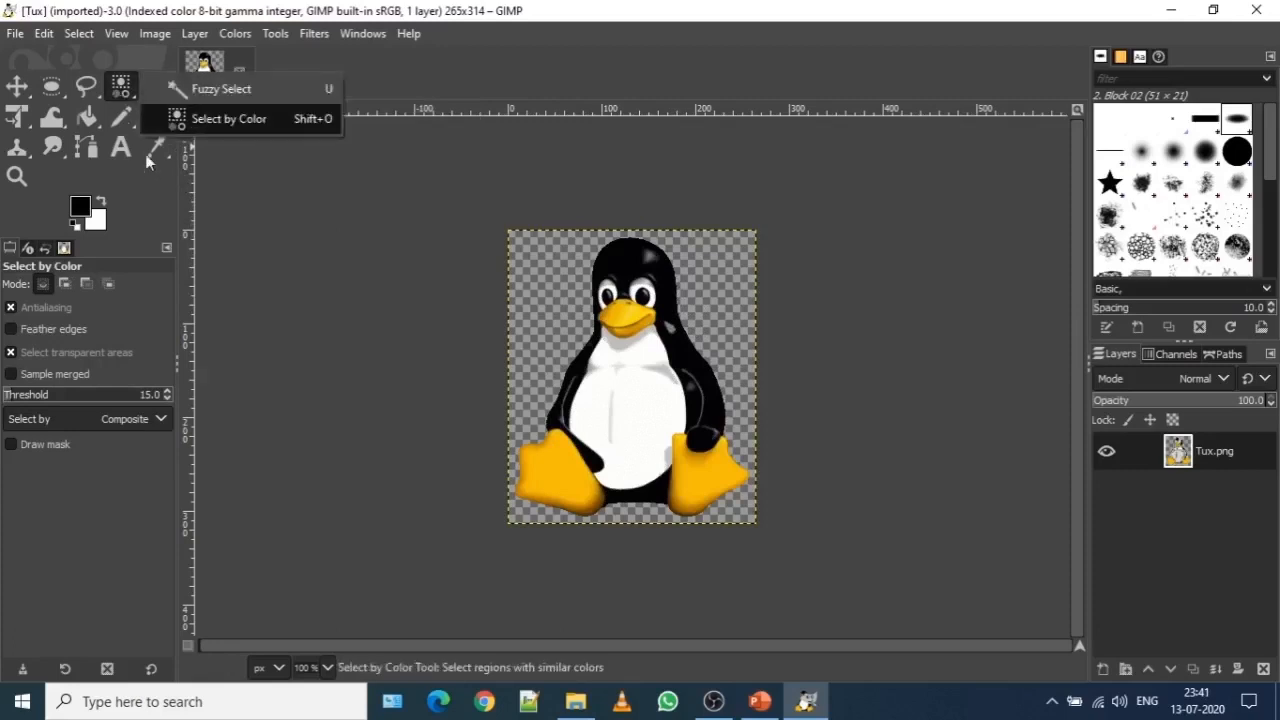
pyautogui.click(502, 57)
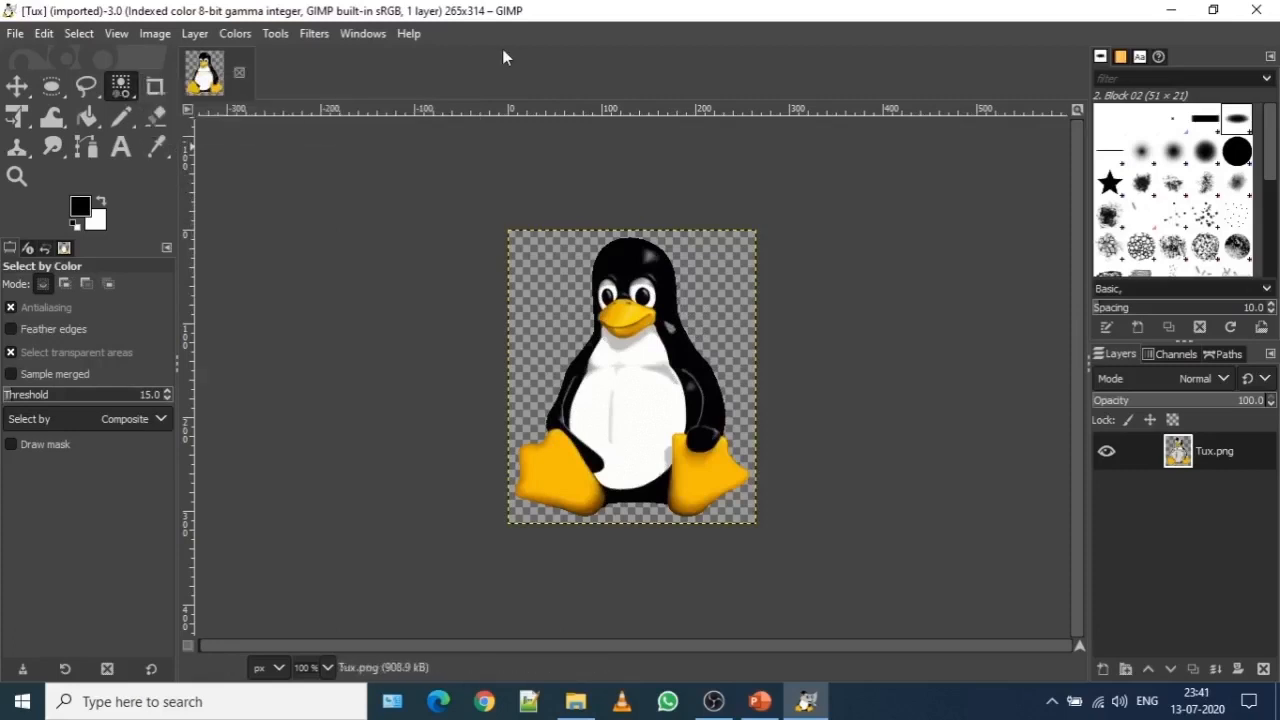
pyautogui.click(275, 33)
pyautogui.moveTo(289, 60)
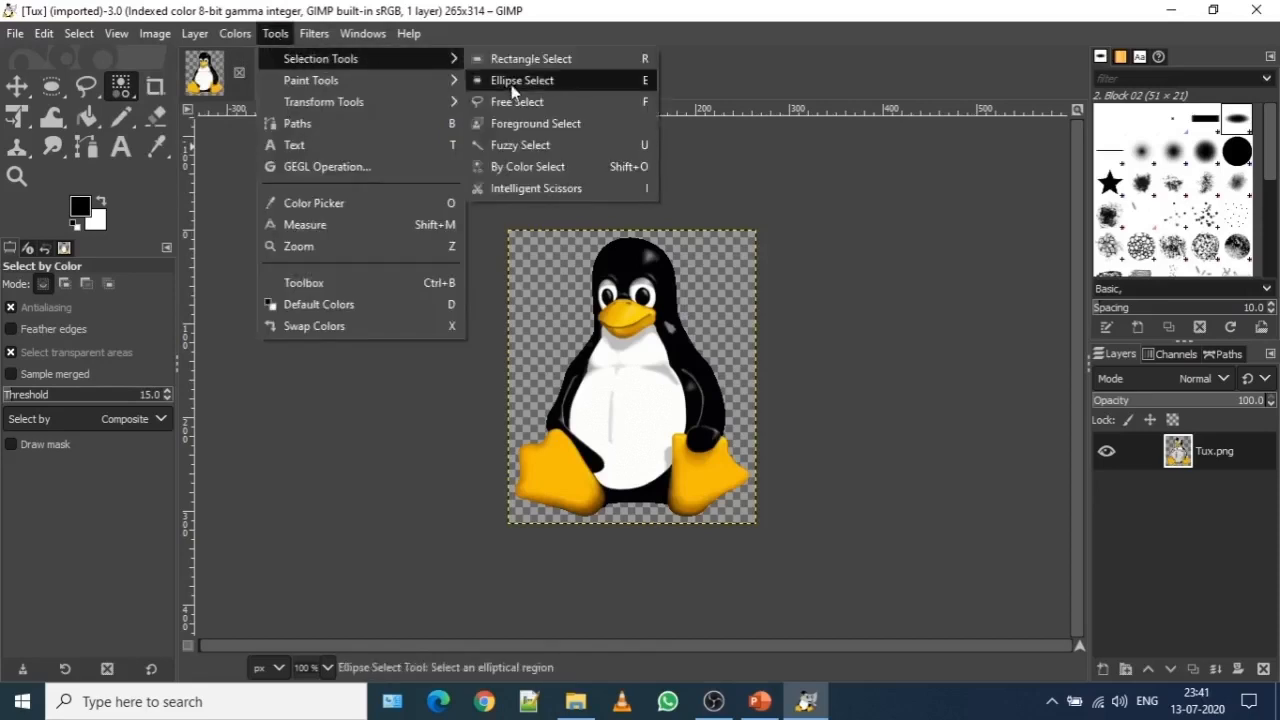
pyautogui.click(532, 189)
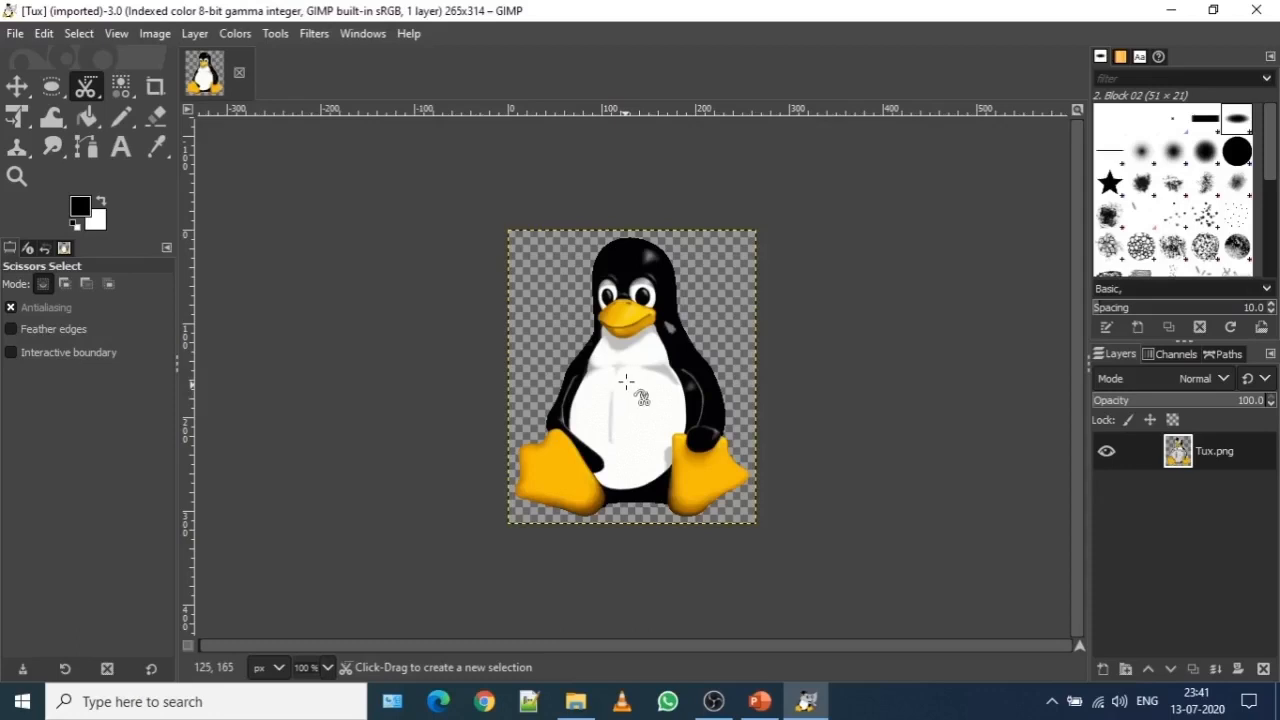
# - Outline a small area of the penguin's black forehead with Intelligent Scissors points and close the outline
pyautogui.click(633, 258)
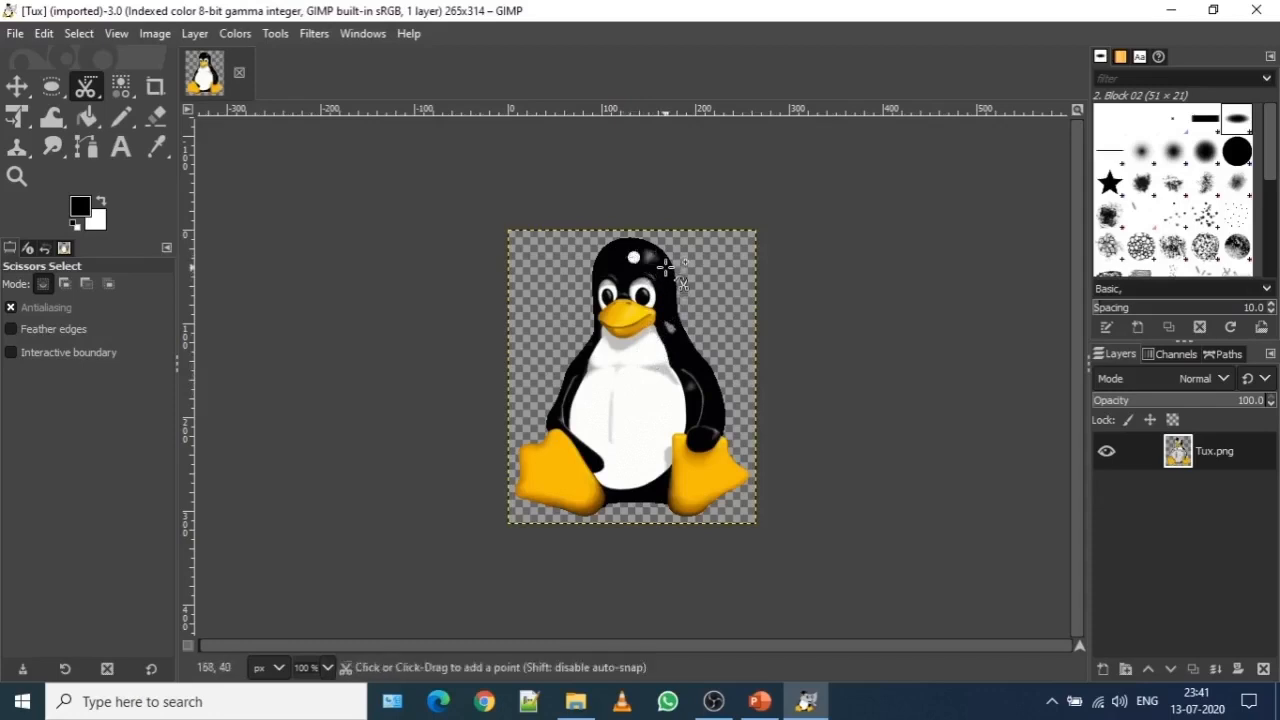
pyautogui.click(664, 265)
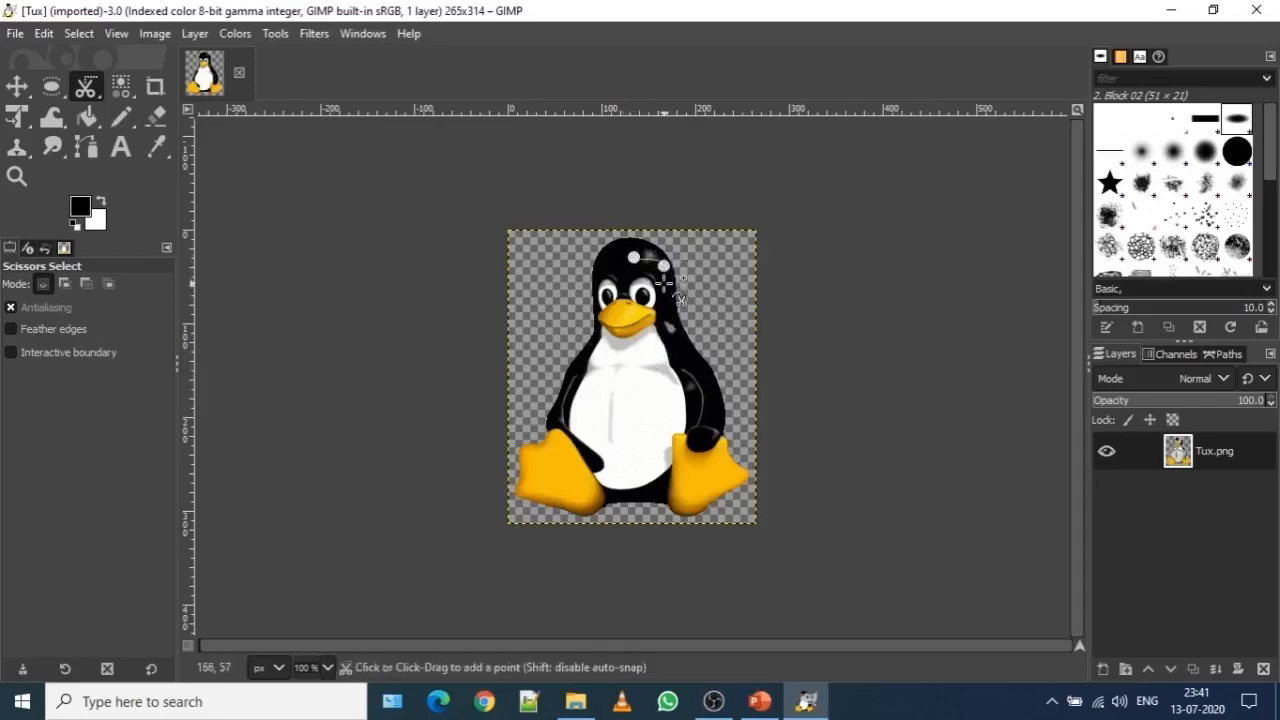
pyautogui.click(612, 263)
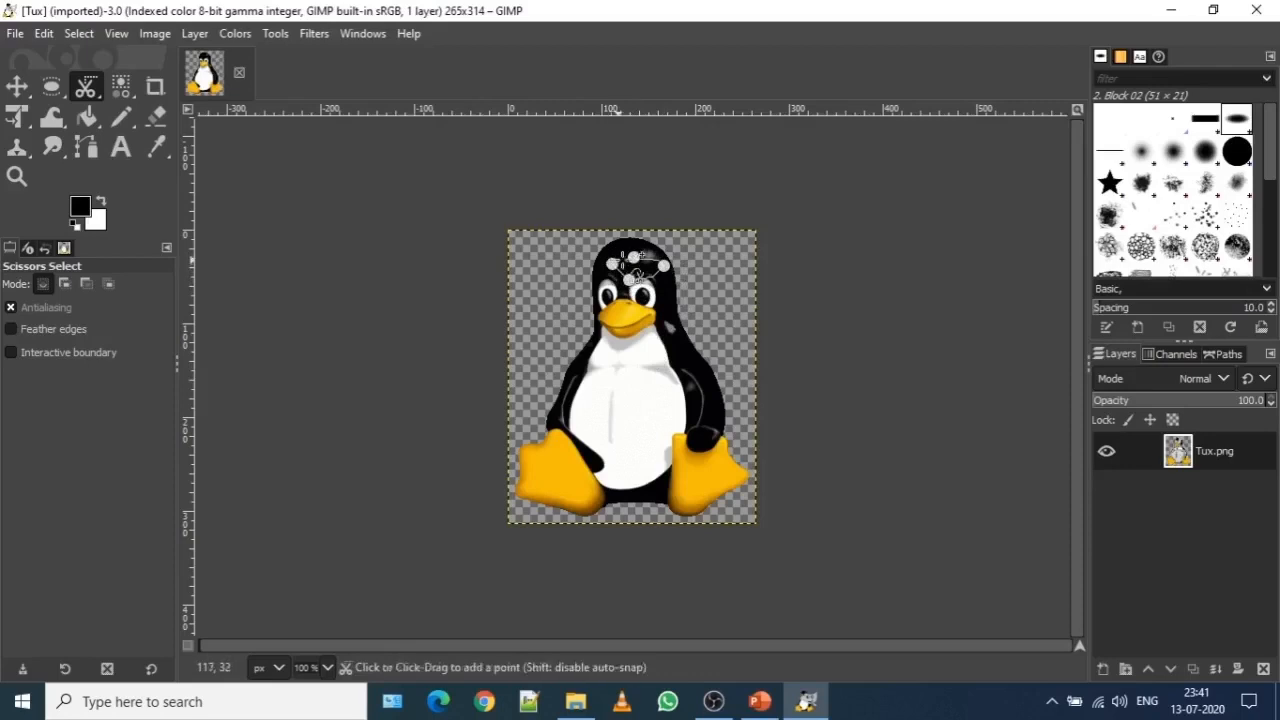
pyautogui.click(629, 280)
pyautogui.click(634, 261)
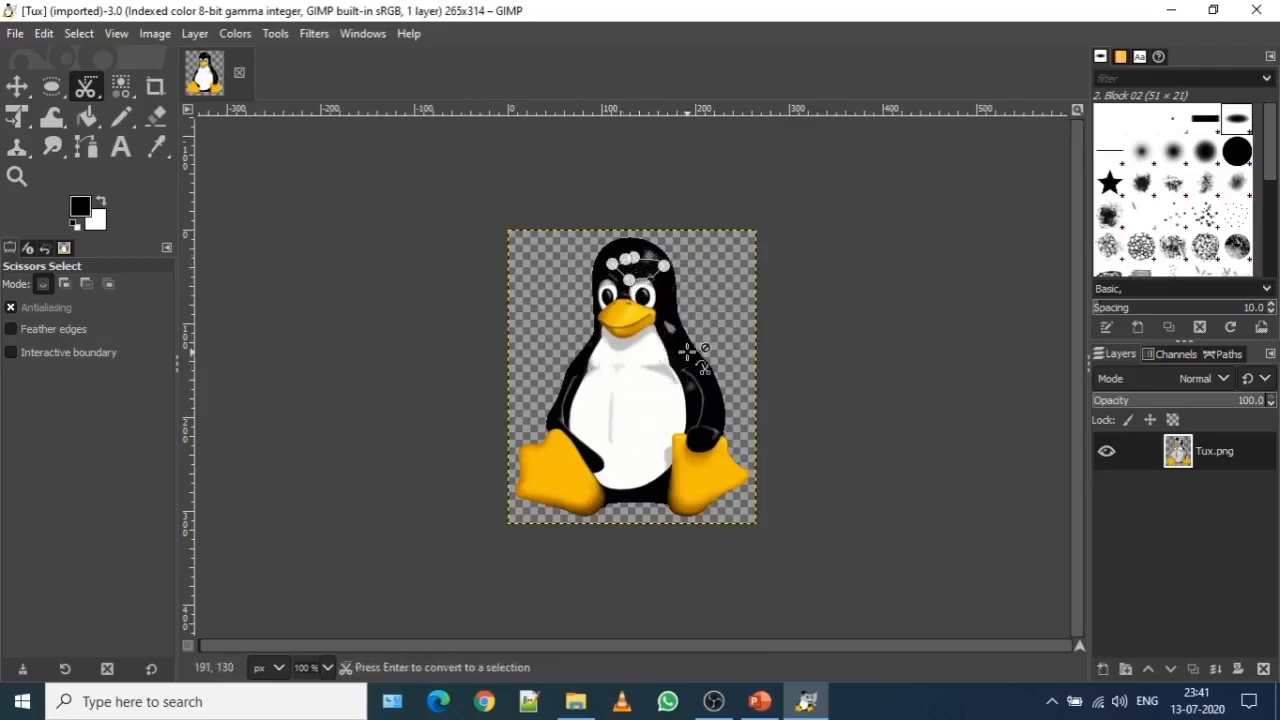
# - Adjust the closed scissors outline by repositioning one of its points on the penguin's forehead
pyautogui.moveTo(626, 259); pyautogui.dragTo(671, 282)
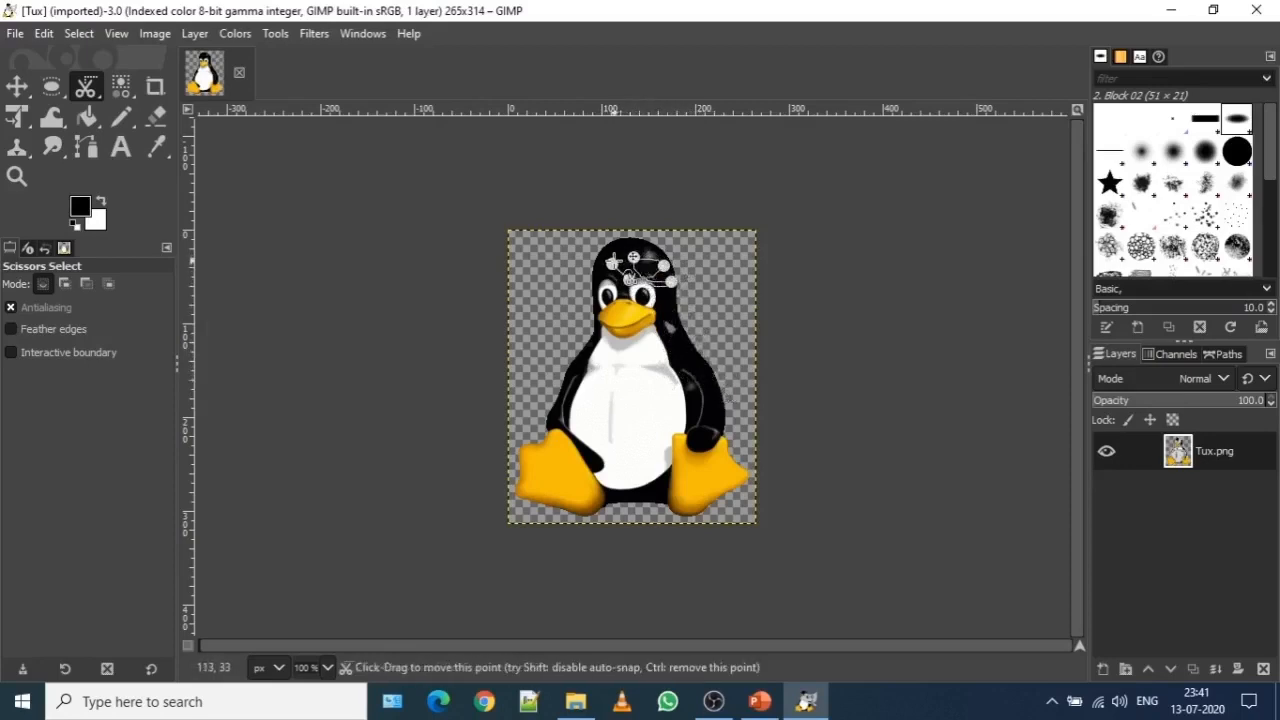
pyautogui.moveTo(647, 272); pyautogui.dragTo(622, 252)
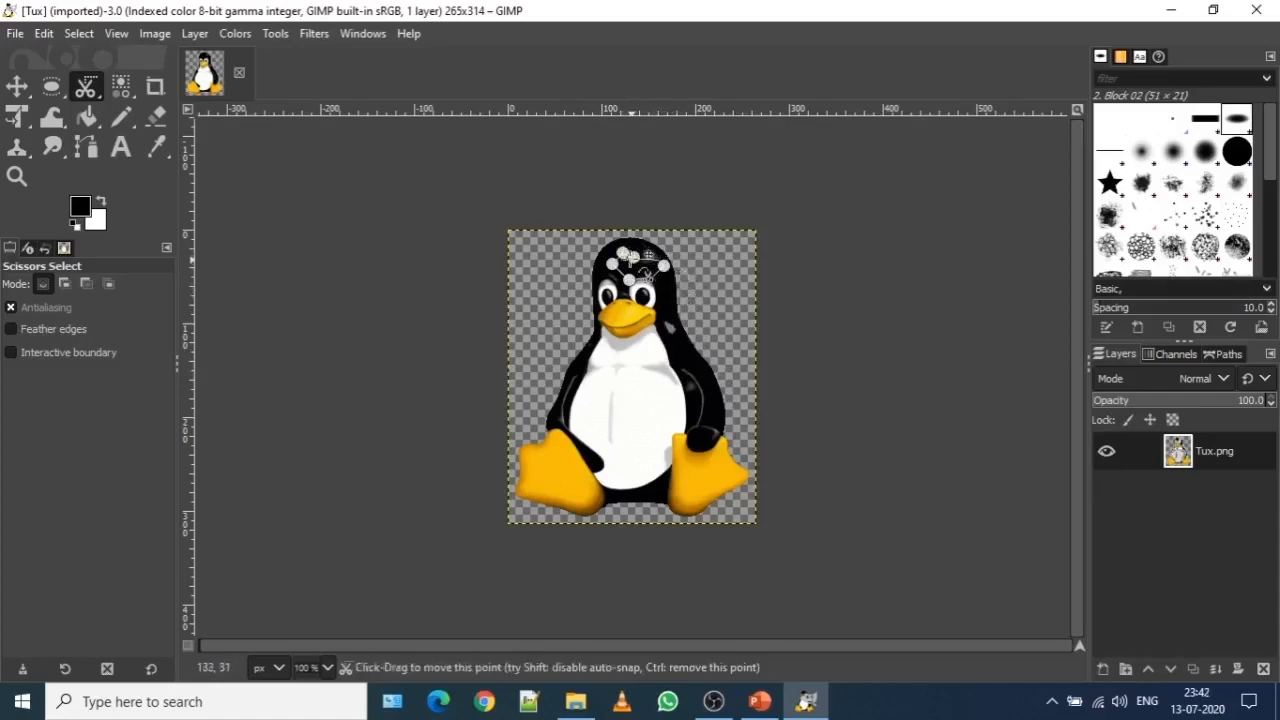
pyautogui.rightClick(636, 272)
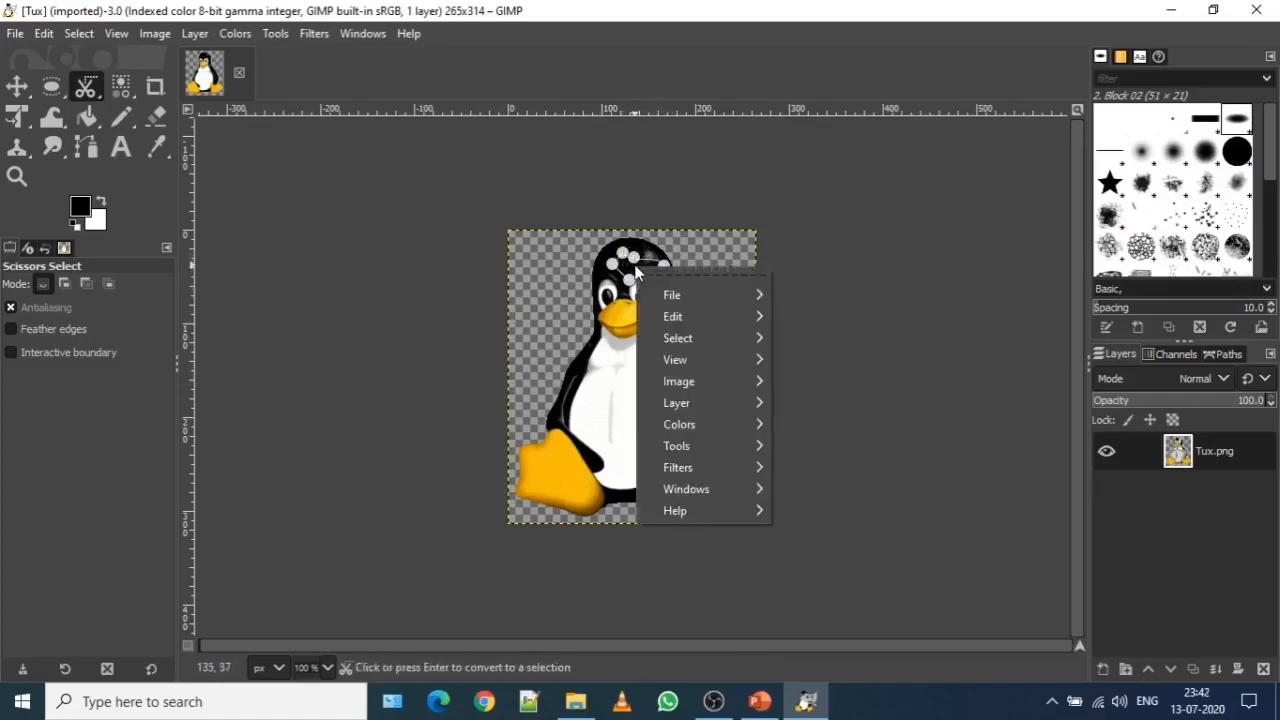
pyautogui.click(627, 258)
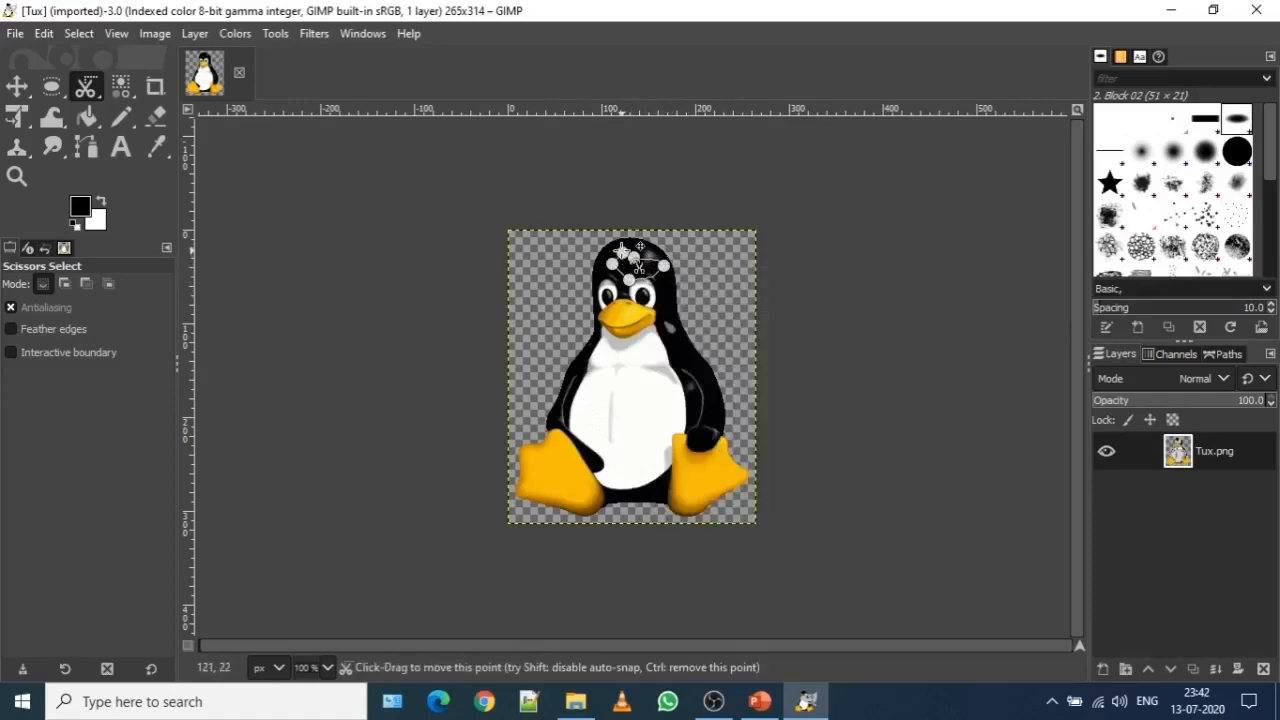
# - Try to delete the scissors outline's points and undo the accidental clearing of the layer
pyautogui.press('Delete')
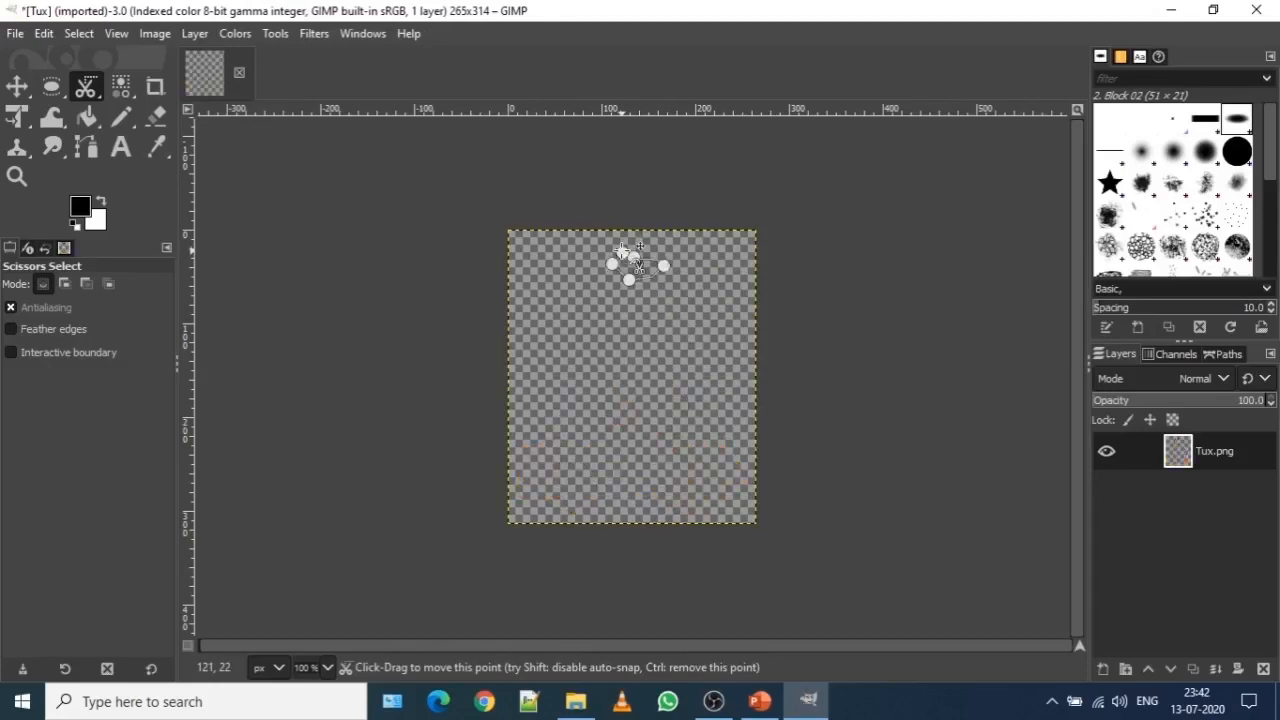
pyautogui.keyDown('ctrl'); pyautogui.click(621, 251); pyautogui.keyUp('ctrl')
pyautogui.press('BackSpace')
pyautogui.press('BackSpace')
pyautogui.press('BackSpace')
pyautogui.press('BackSpace')
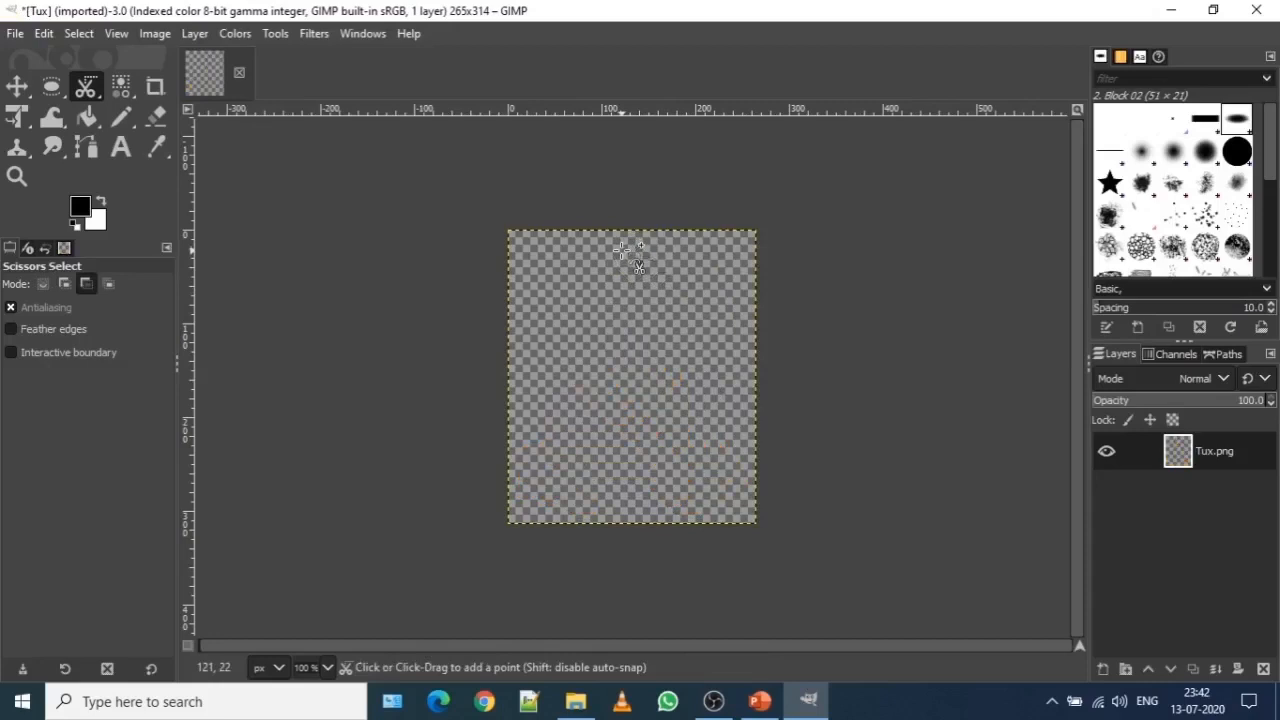
pyautogui.hotkey('ctrl', 'z')
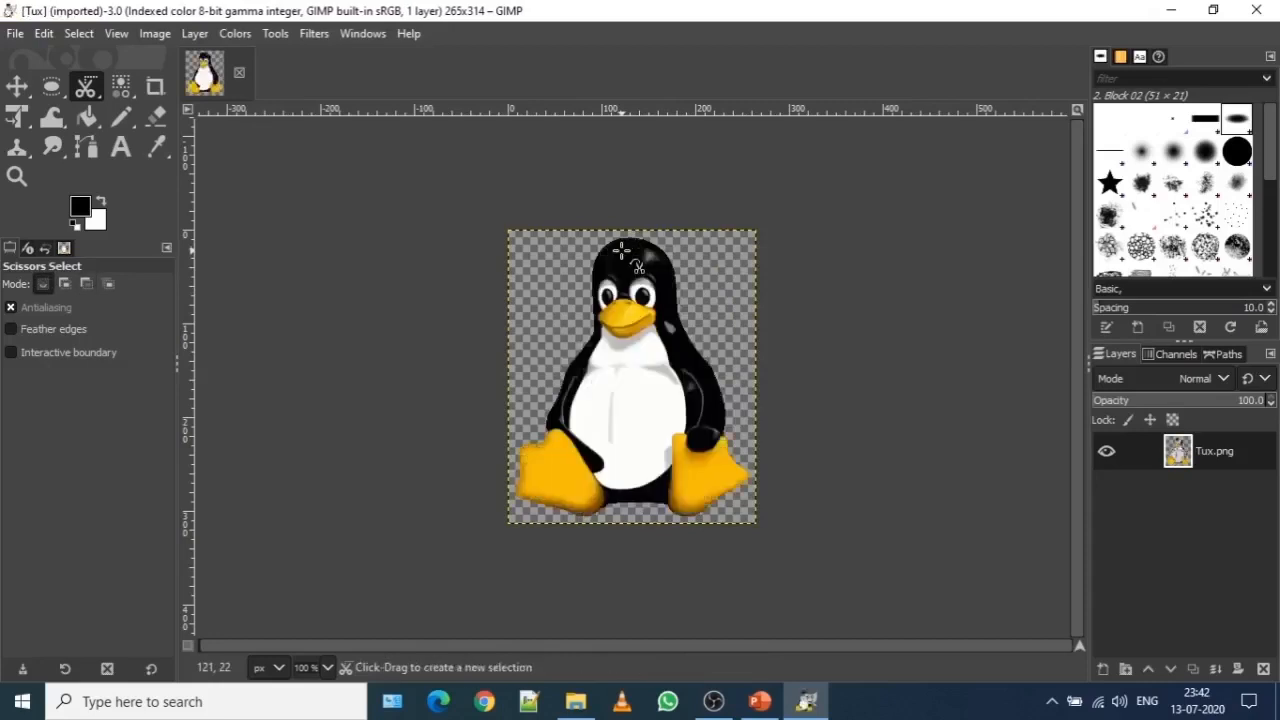
# - Place seven Intelligent Scissors points around the top of the penguin's head, above the eyes
pyautogui.click(613, 247)
pyautogui.click(633, 246)
pyautogui.click(648, 250)
pyautogui.click(659, 262)
pyautogui.click(645, 273)
pyautogui.click(622, 273)
pyautogui.click(602, 273)
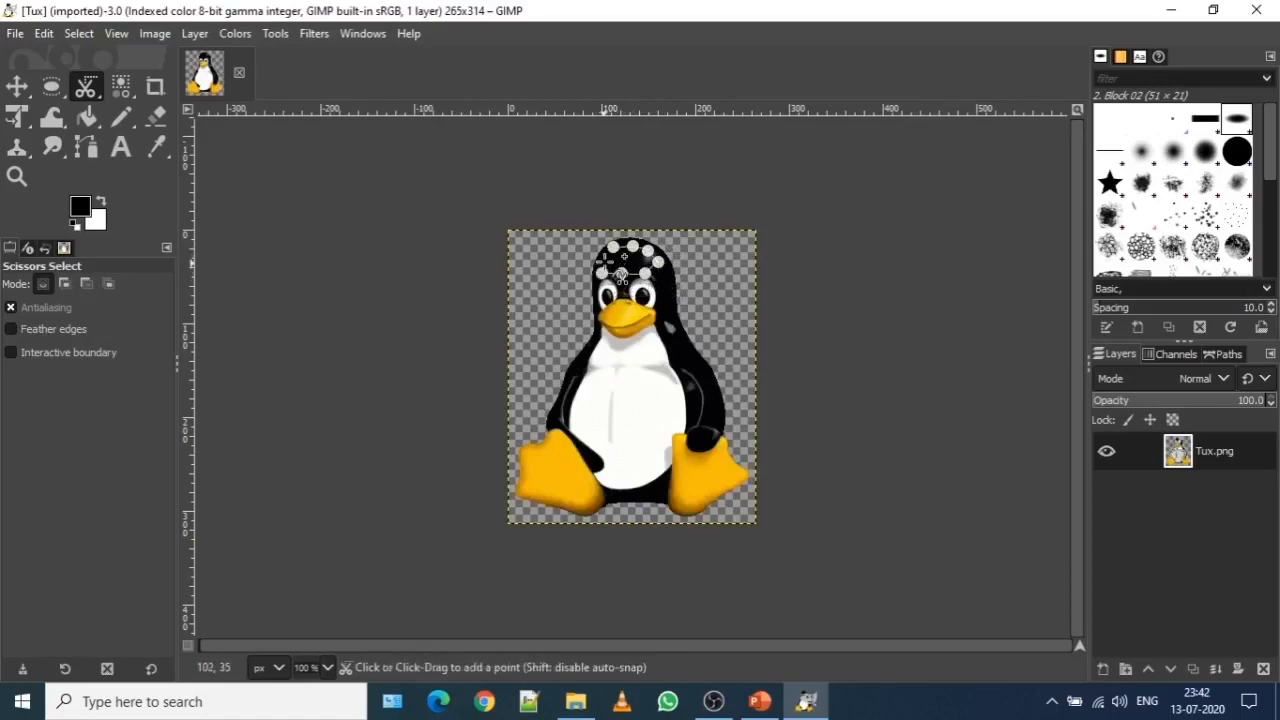